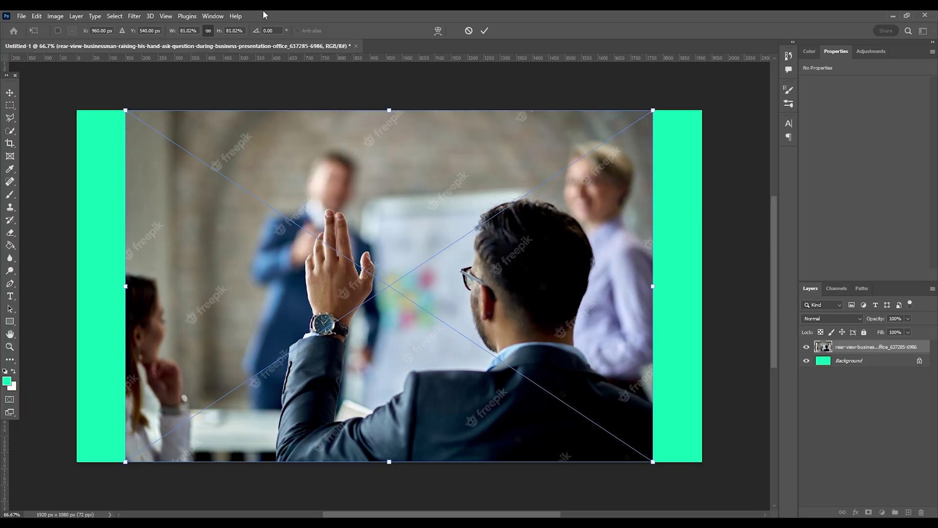
- Place the businessman photo, scale it to 1540 × 1026 px and position it centrally on the green background at X 190, Y 42 px
key("Return")
key("g")
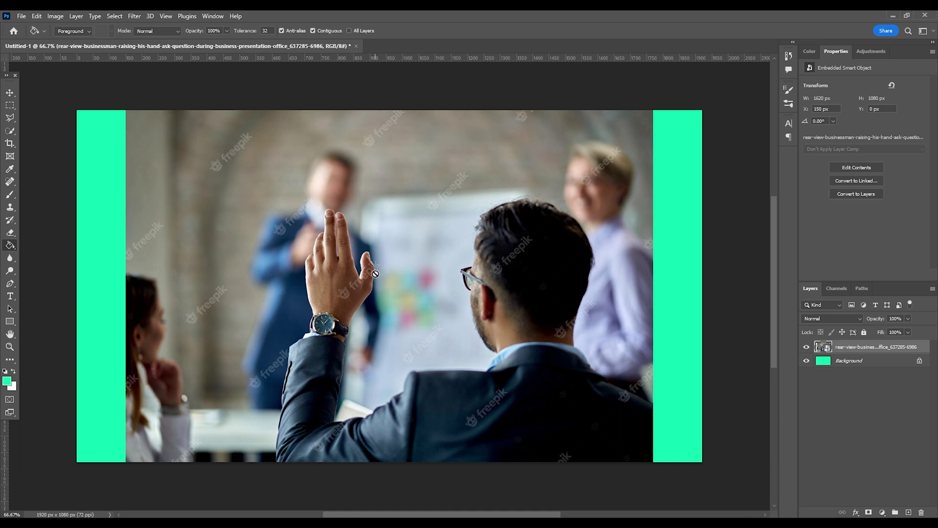
key("ctrl+t")
left_click_drag(126, 110, 152, 128)
key("Return")
key("v")
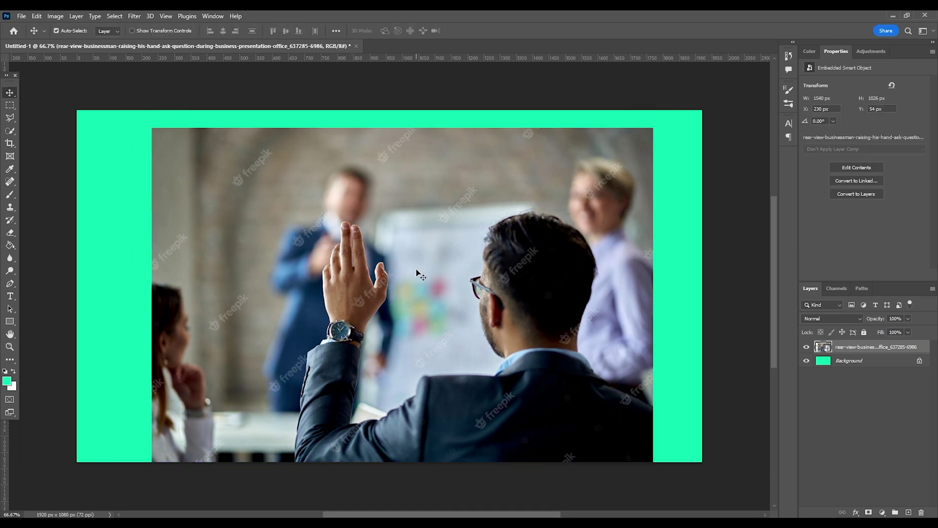
left_click_drag(417, 270, 400, 264)
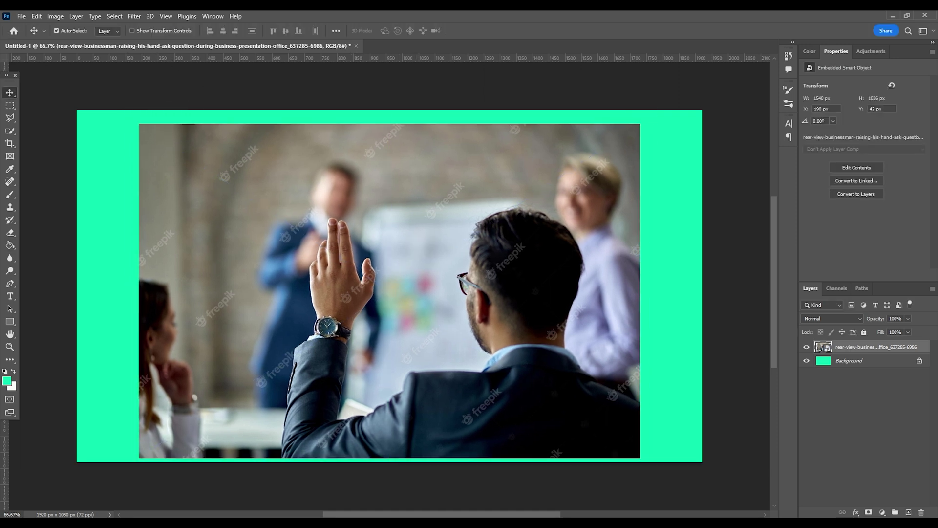
- Try selecting the foreground businessman with the Object Selection tool, and clear the selection
left_click(10, 130)
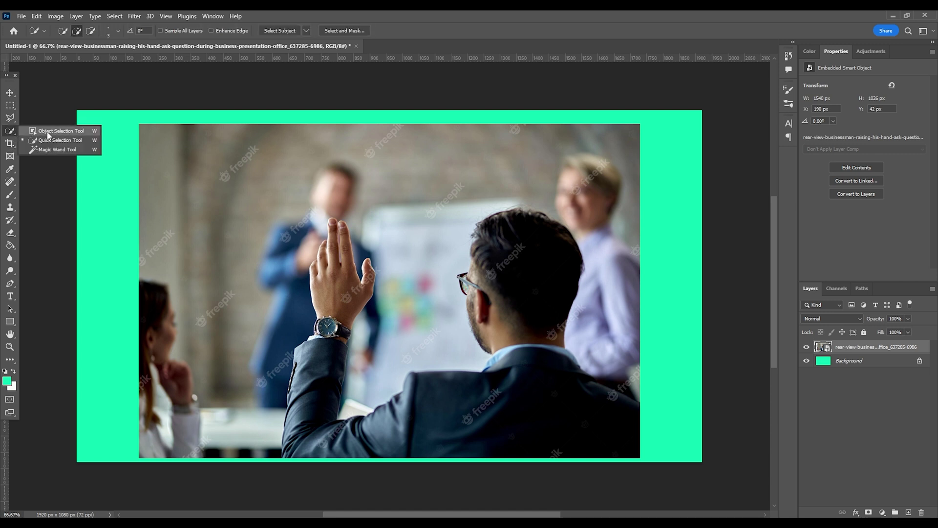
left_click(49, 132)
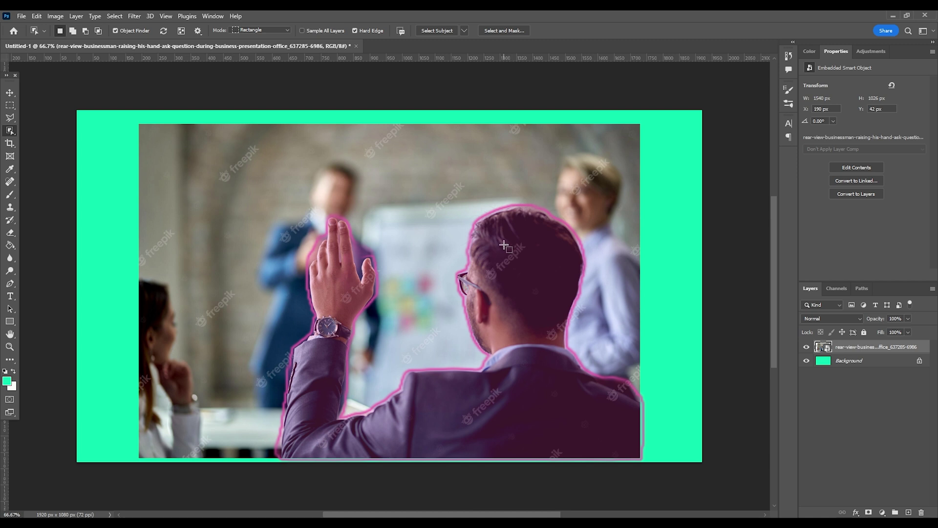
left_click(169, 136)
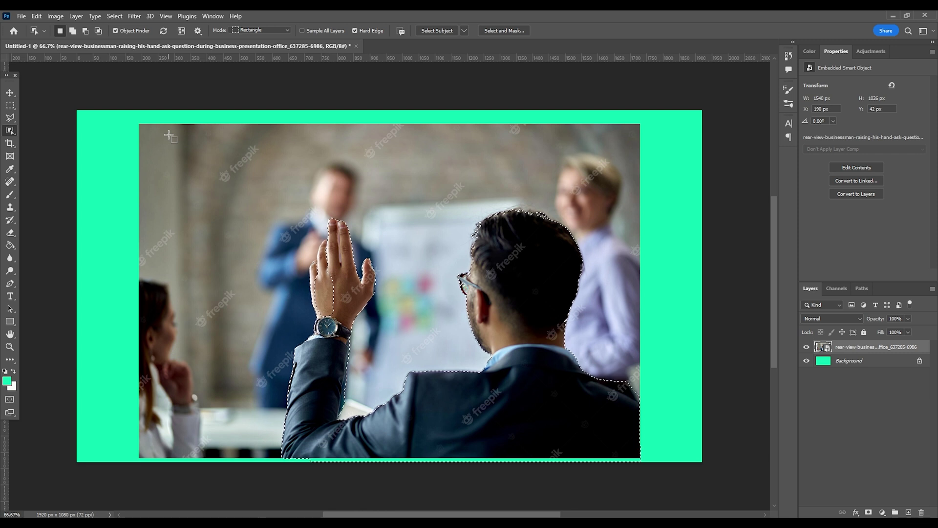
key("ctrl+d")
- Select the foreground businessman with Select Subject and refine the selection along the front of his hair with the Quick Selection tool
left_click(440, 32)
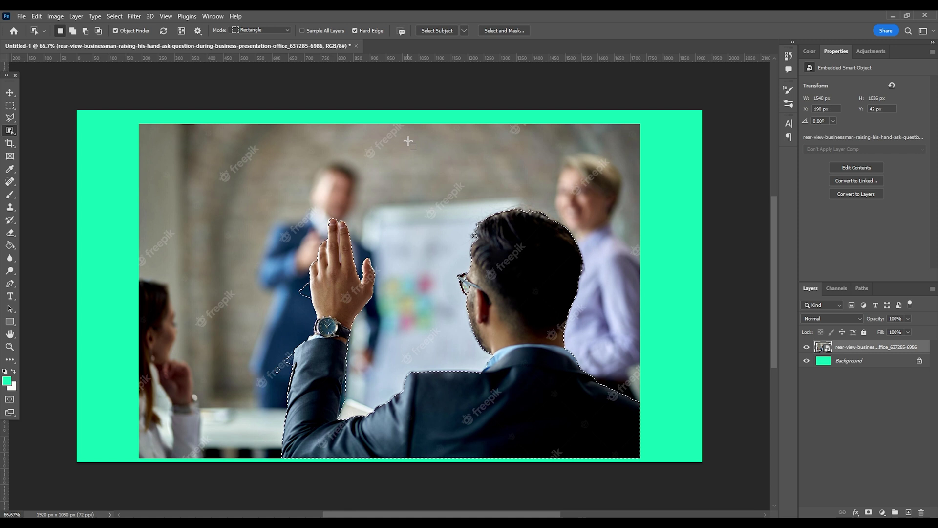
right_click(8, 131)
left_click(58, 140)
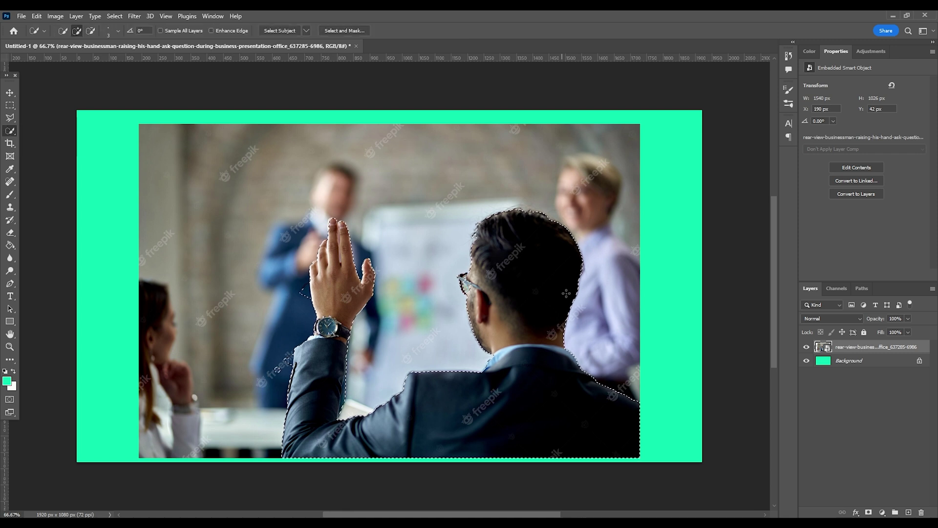
scroll(492, 227, "up", 2)
scroll(471, 234, "up", 4)
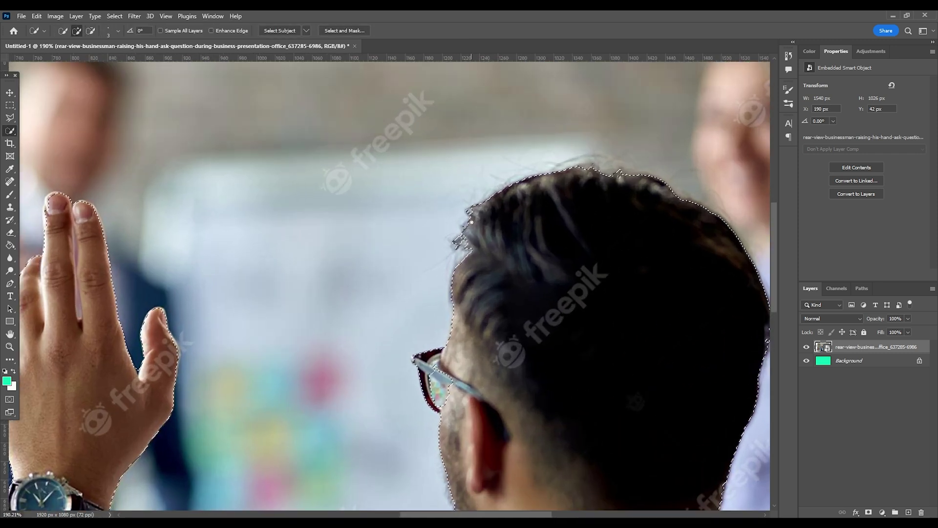
key("bracketright")
key("bracketright")
key("bracketright")
key("bracketright")
key("bracketright")
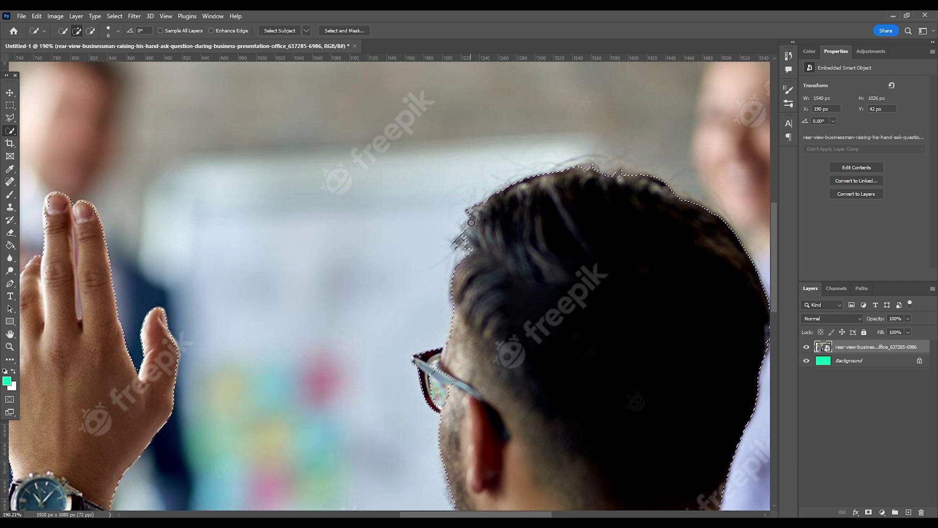
left_click_drag(470, 222, 457, 241)
scroll(489, 244, "down", 5)
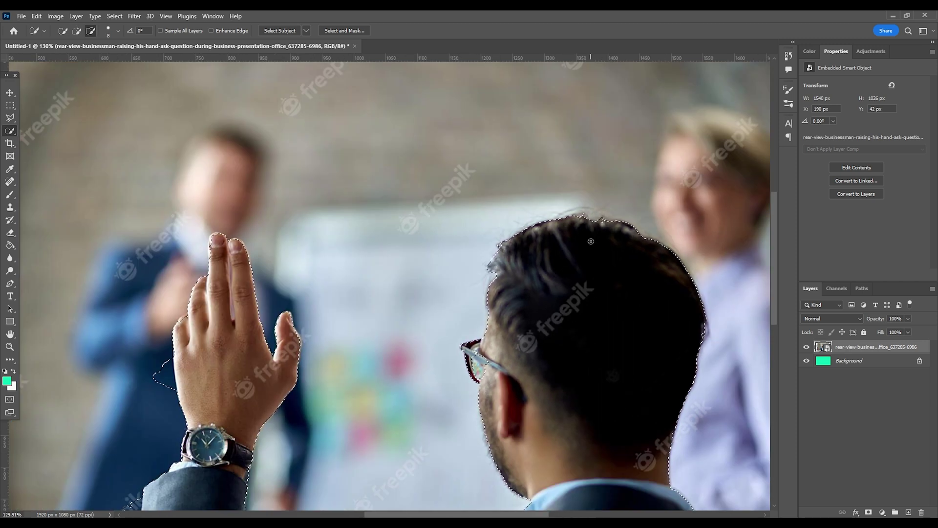
- Bring the selection into Select and Mask, show it in Overlay view and set the edge detection Radius to 0 px
right_click(548, 275)
left_click(573, 303)
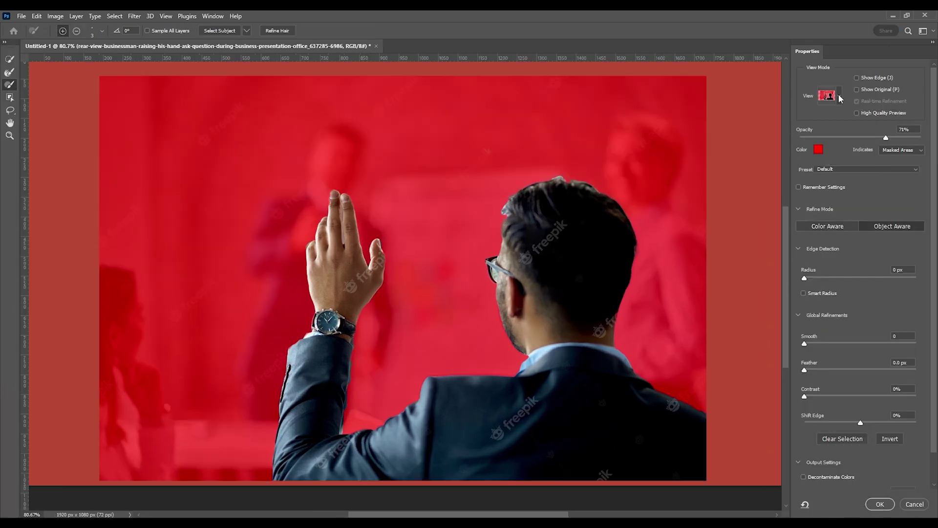
left_click(837, 101)
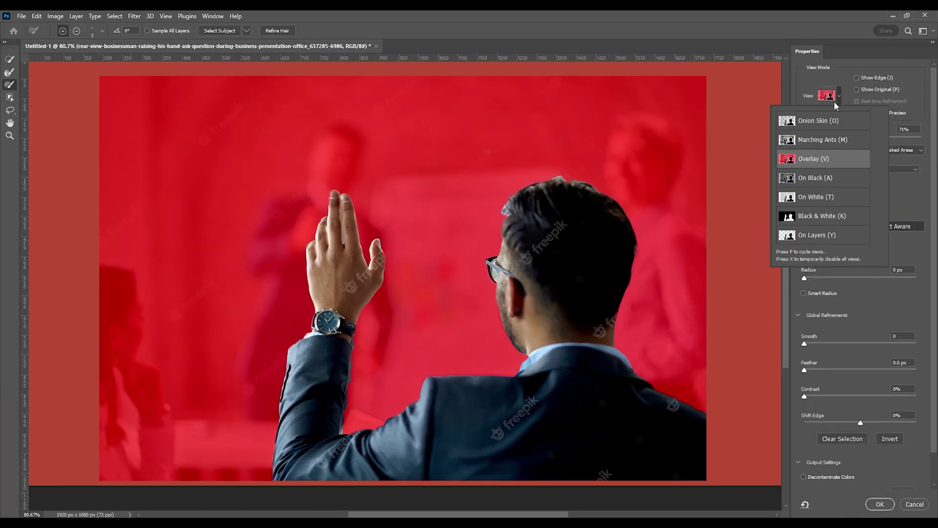
left_click(818, 160)
left_click_drag(844, 272, 804, 274)
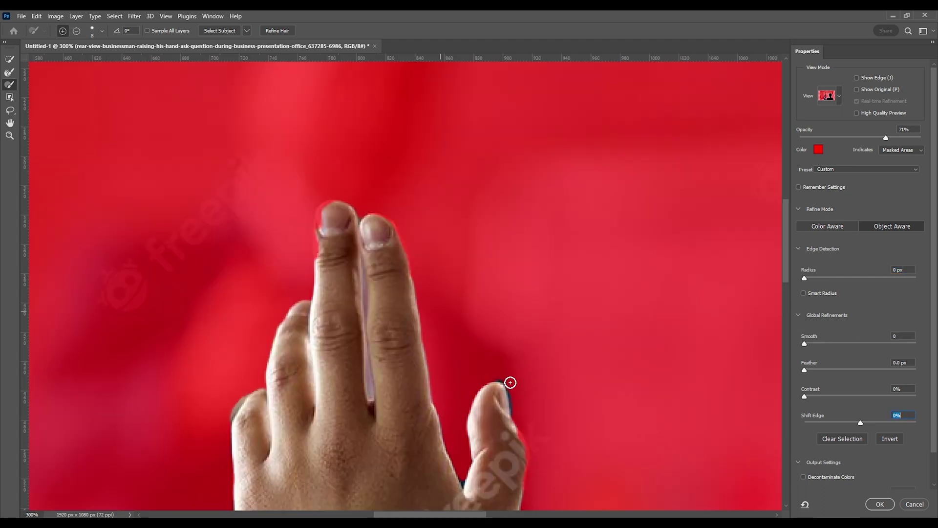
- Brush away the leftover background around the thumb and between the raised fingers
left_click_drag(513, 390, 531, 389)
left_click(520, 396, "alt")
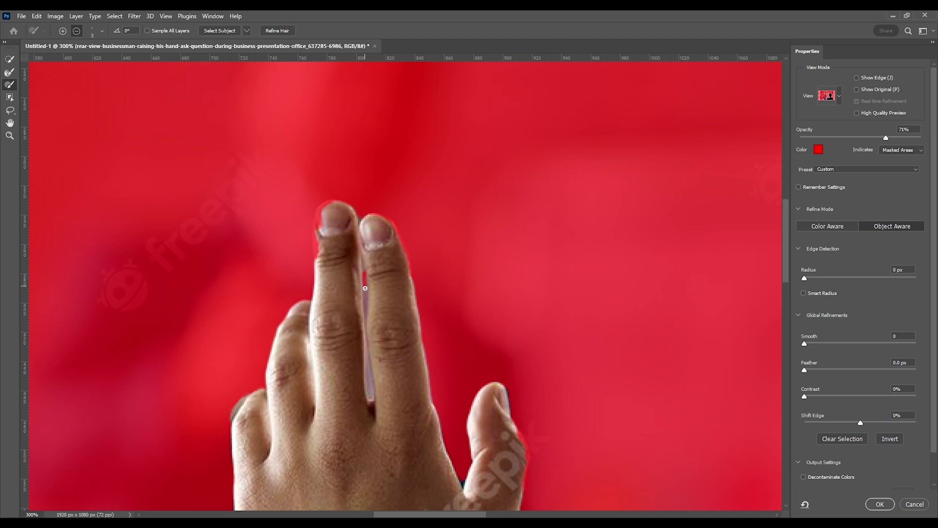
scroll(860, 454, "down", 1)
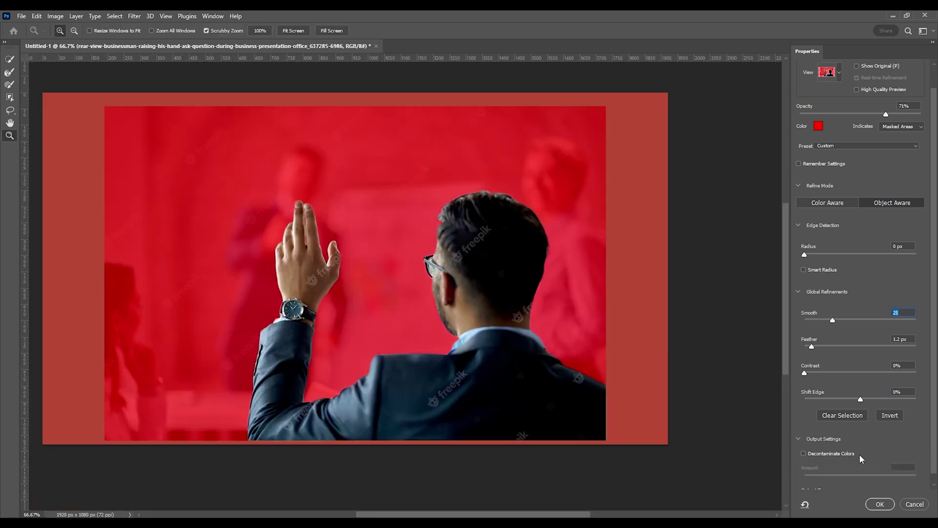
- Output the refined selection to a new layer with layer mask and move the cutout to X 0, Y -114 px
left_click(848, 482)
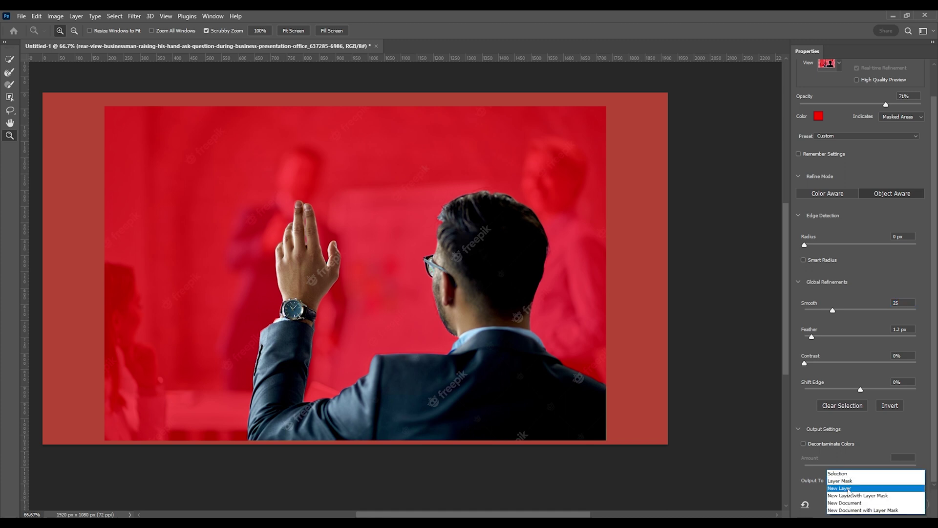
left_click(865, 500)
left_click(880, 504)
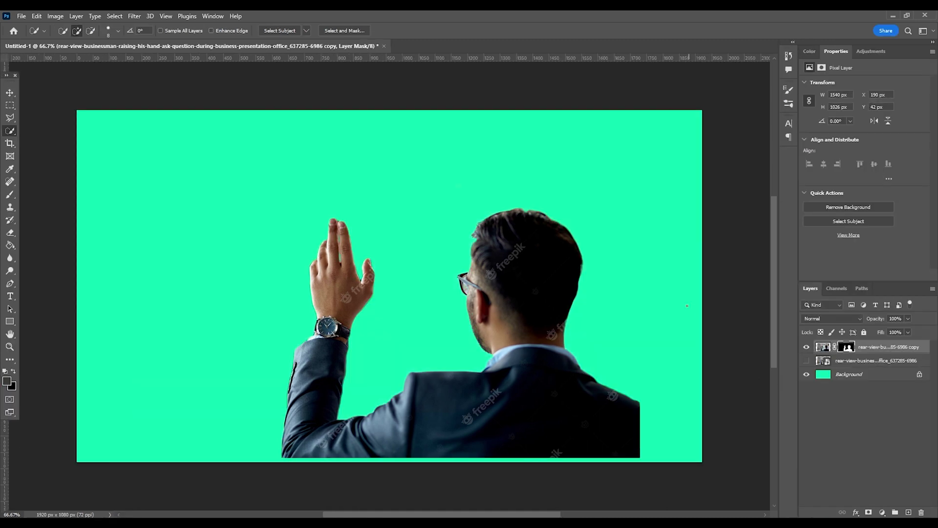
left_click(10, 93)
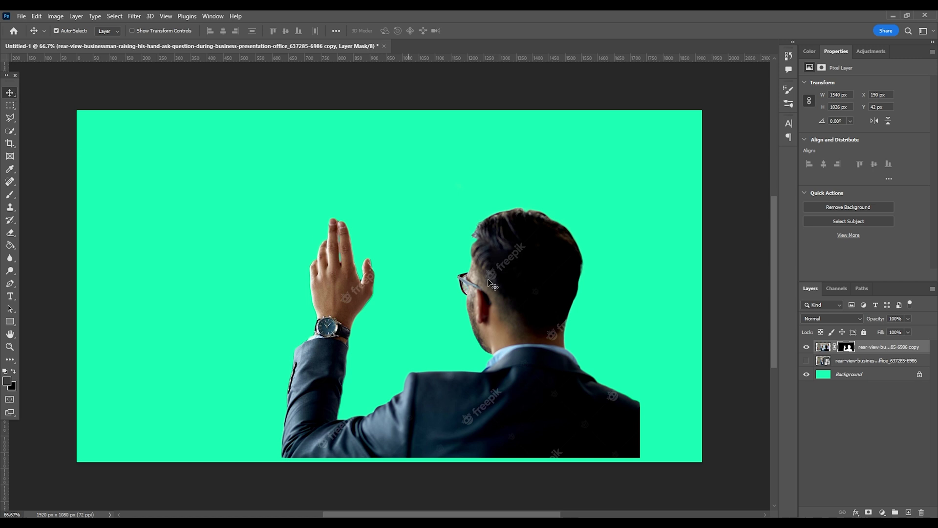
left_click_drag(520, 288, 458, 237)
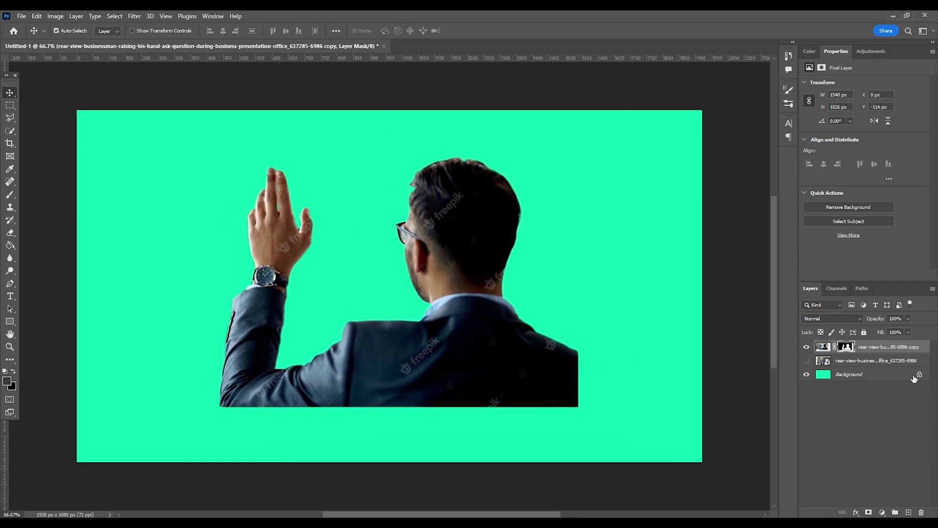
- Check the cutout's layer mask in Select and Mask, cancel out of it and look at the layer's options
left_click(846, 347)
double_click(847, 348)
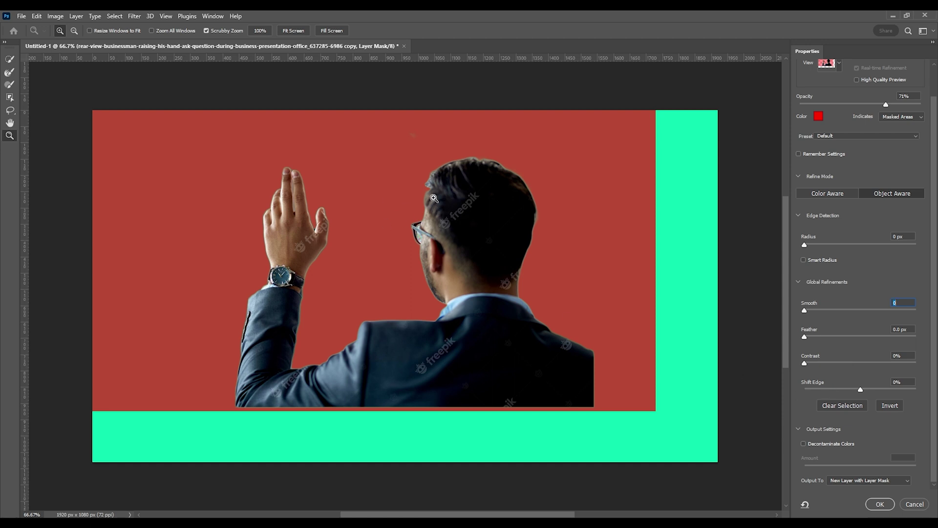
left_click(914, 504)
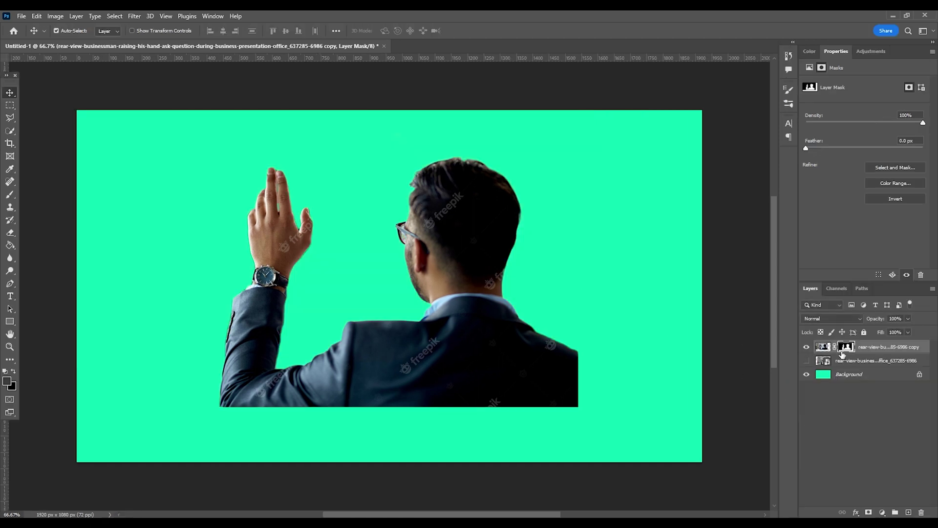
right_click(872, 350)
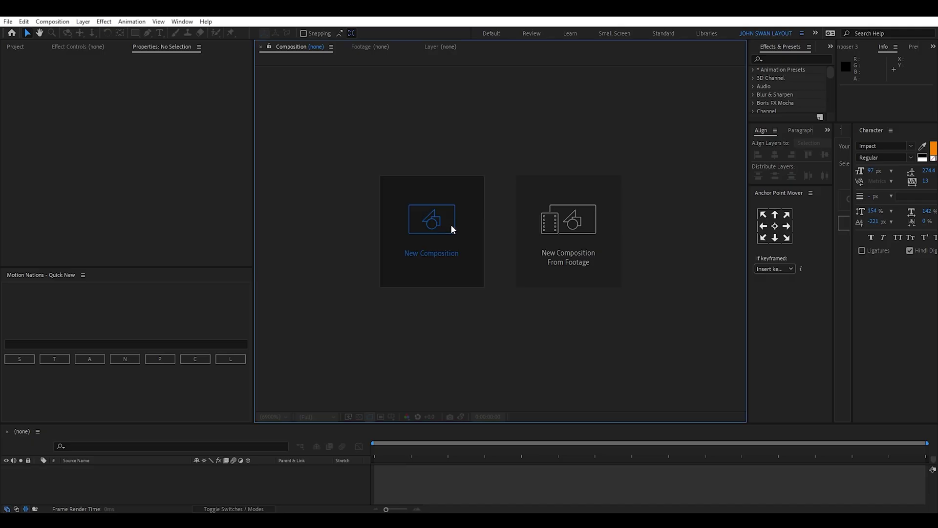
- Switch to After Effects, open the settings for a new composition, and display the transform properties of the concrete cracks layer
left_click(451, 226)
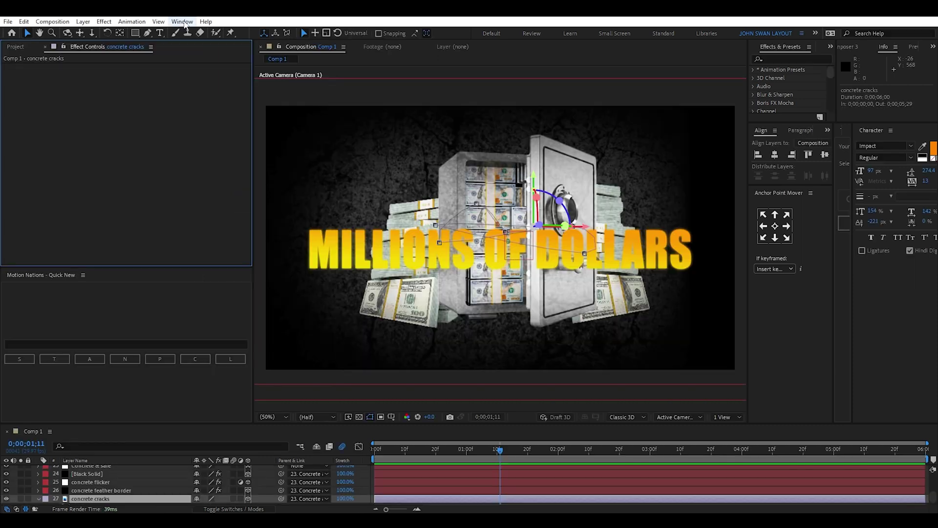
left_click(182, 22)
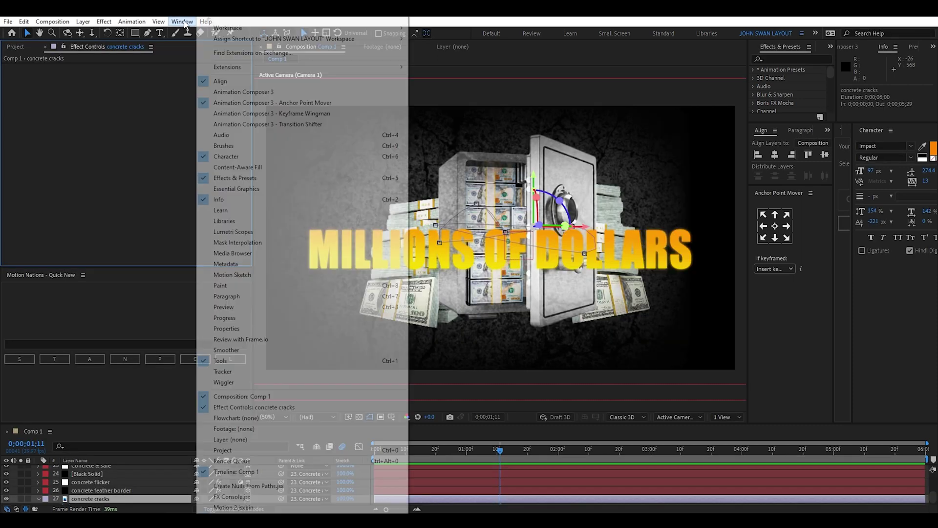
left_click(225, 328)
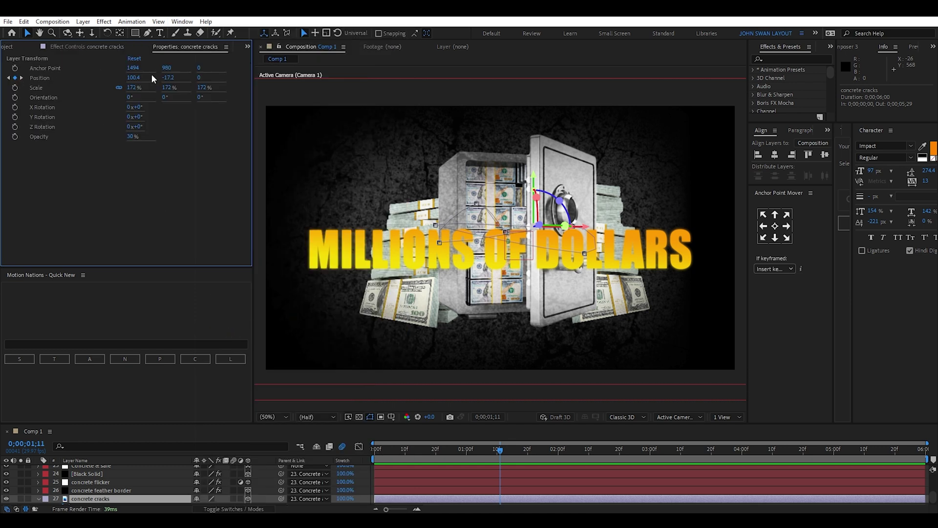
- Try shifting the concrete cracks layer's X position, undo it, and step forward through its Position keyframes
mouse_move(130, 79)
left_mouse_down()
mouse_move(99, 81)
mouse_move(148, 85)
mouse_move(140, 84)
left_mouse_up()
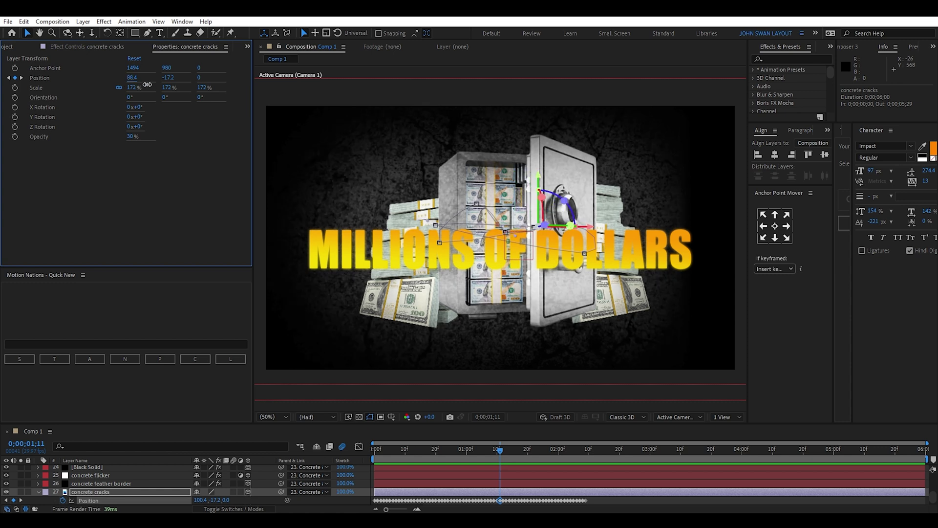
key("ctrl+z")
left_click(21, 78)
left_click(22, 78)
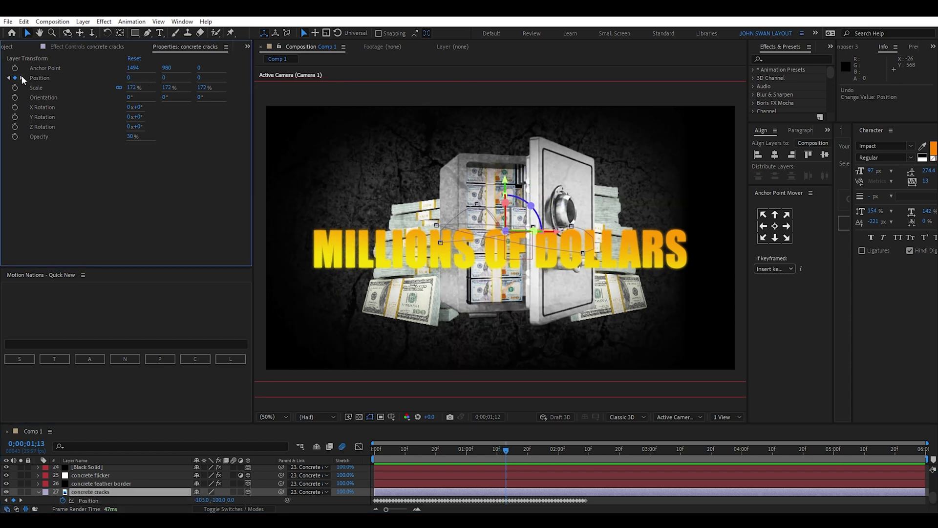
left_click(21, 78)
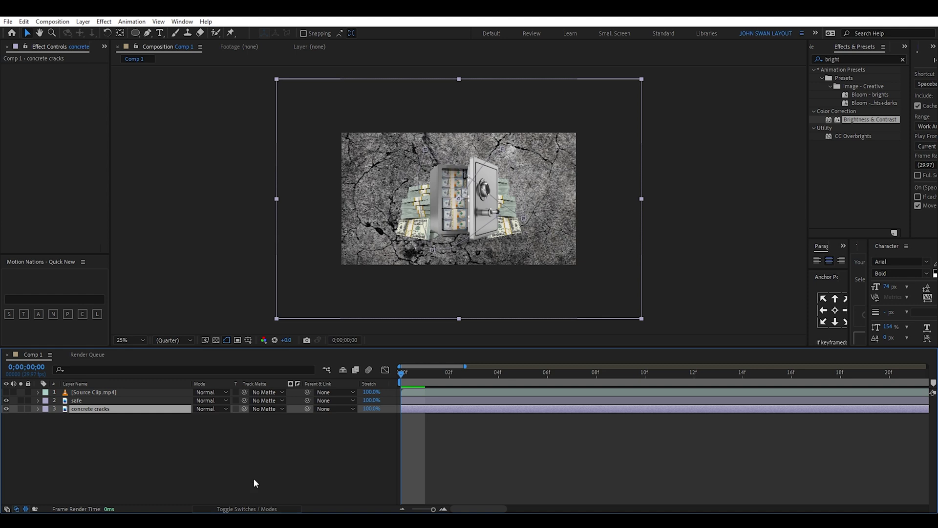
left_click(253, 442)
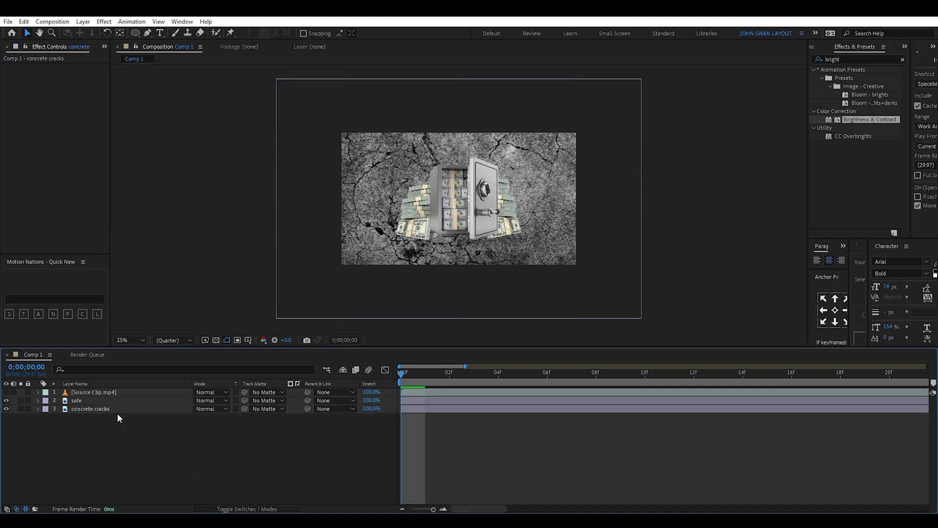
- Move the concrete cracks layer above the safe layer and set its blending mode to Overlay
left_click(93, 409)
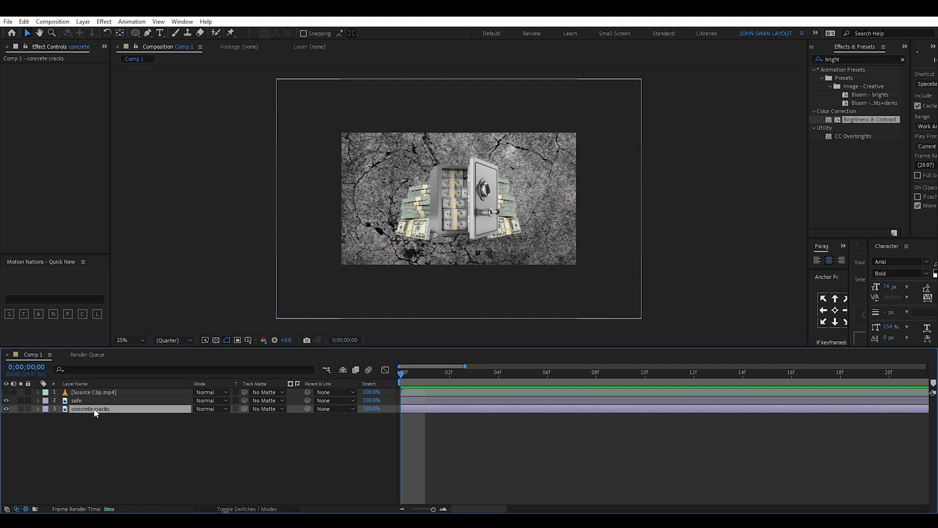
left_click_drag(94, 401, 94, 396)
left_click(210, 400)
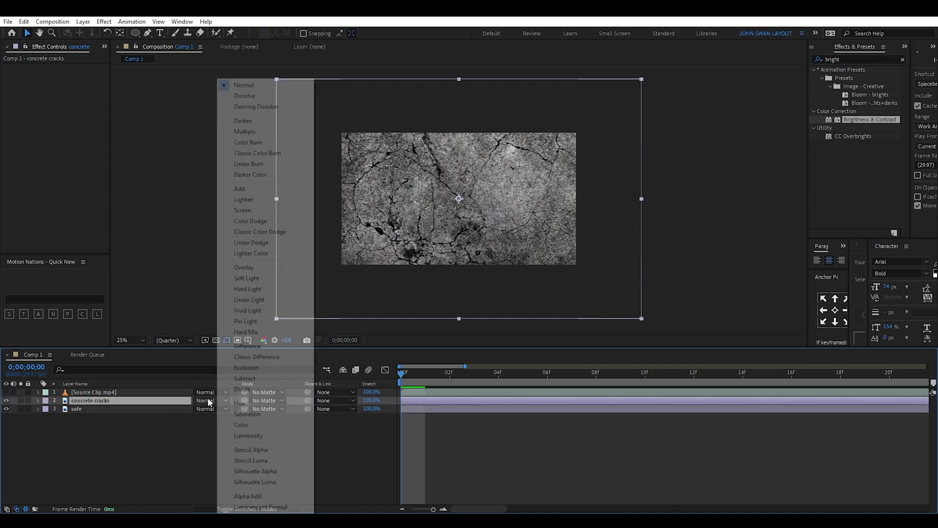
left_click(244, 267)
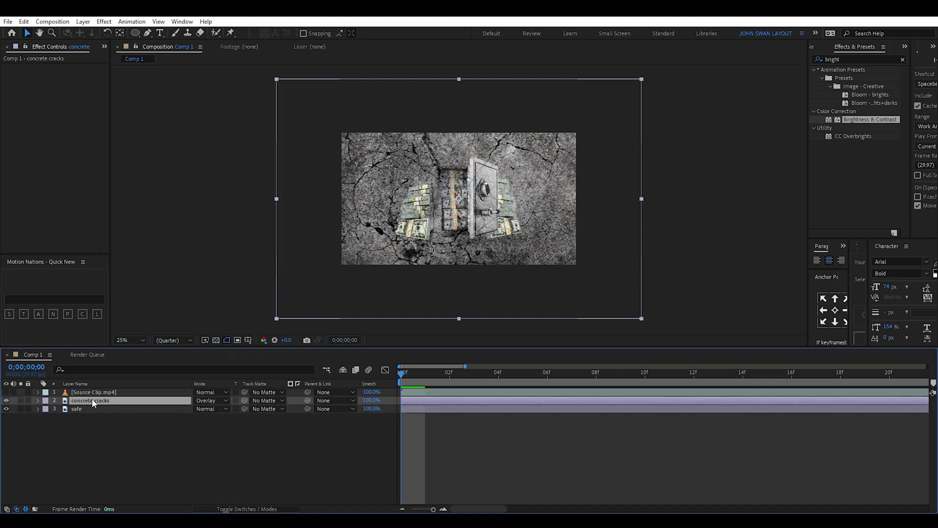
- Set the concrete cracks layer's opacity to 30% and add a Position keyframe at the start of the timeline
key("t")
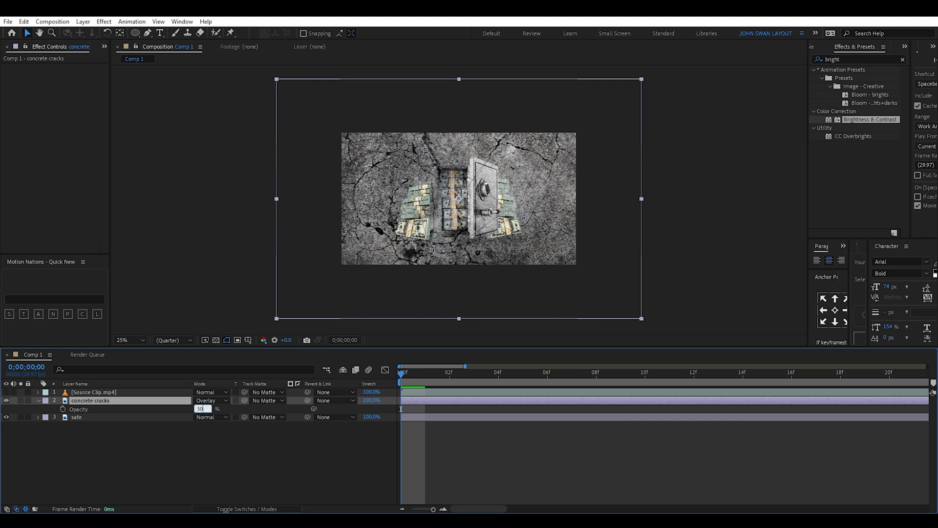
key("Return")
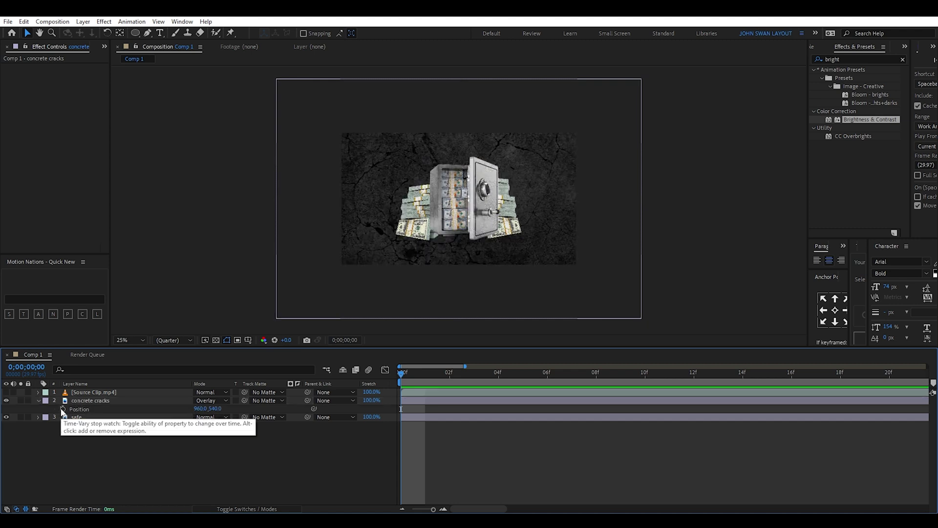
left_click(62, 409)
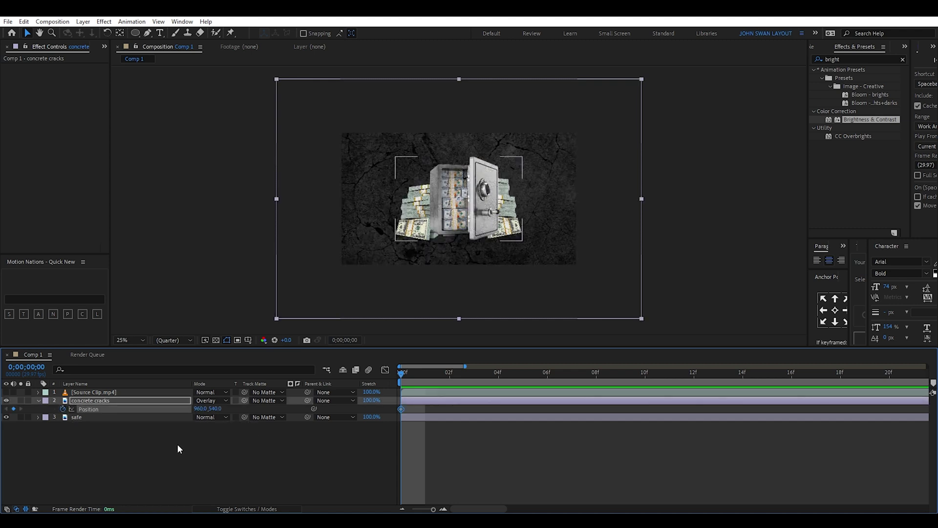
- Move the concrete cracks layer to a different position on each frame from 1 to 7, keyframing every move
left_click(426, 374)
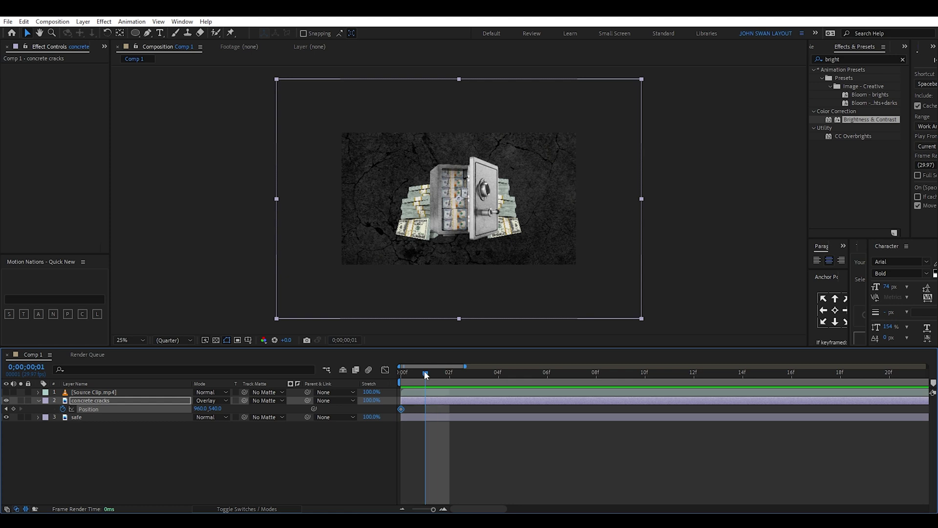
left_click_drag(459, 214, 399, 165)
left_click(449, 376)
left_click_drag(407, 235, 436, 296)
left_click(474, 377)
left_click(498, 377)
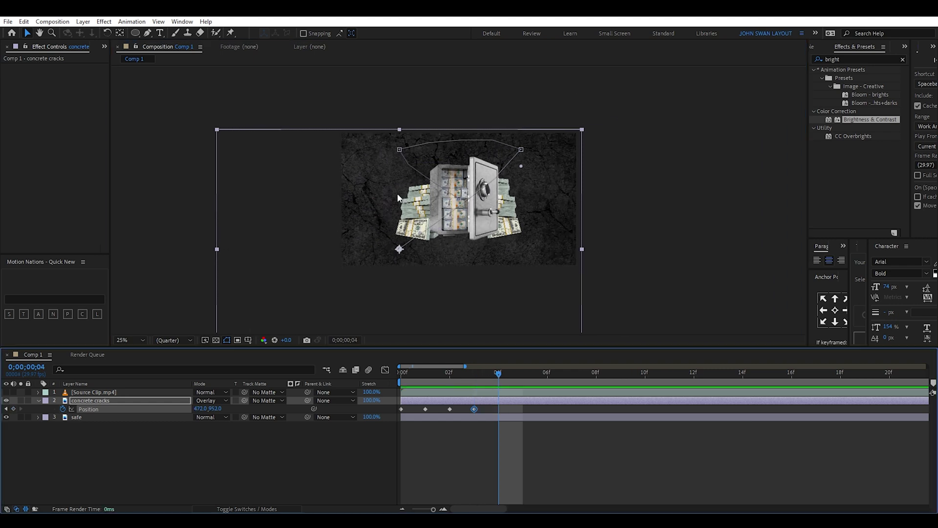
left_click_drag(397, 199, 514, 200)
left_click(523, 377)
left_click_drag(535, 245, 417, 193)
left_click(545, 375)
- Duplicate all the concrete cracks Position keyframes starting at frame 8 and scrub through the repeated motion
left_click_drag(589, 406, 394, 413)
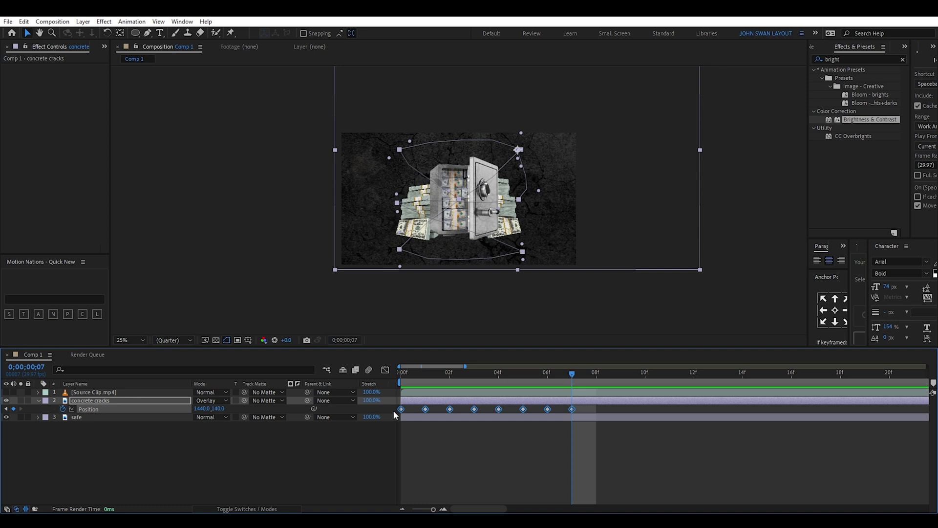
left_click(594, 375)
key("ctrl+v")
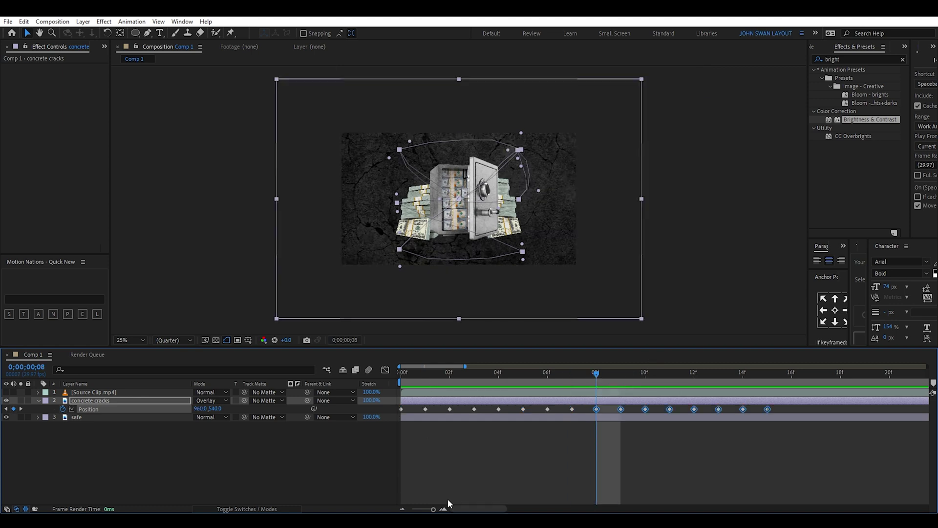
left_click_drag(407, 375, 474, 391)
- Create a black solid named "concrete feather border" and draw an elliptical mask around the safe on it
left_click(158, 470)
left_click(9, 314)
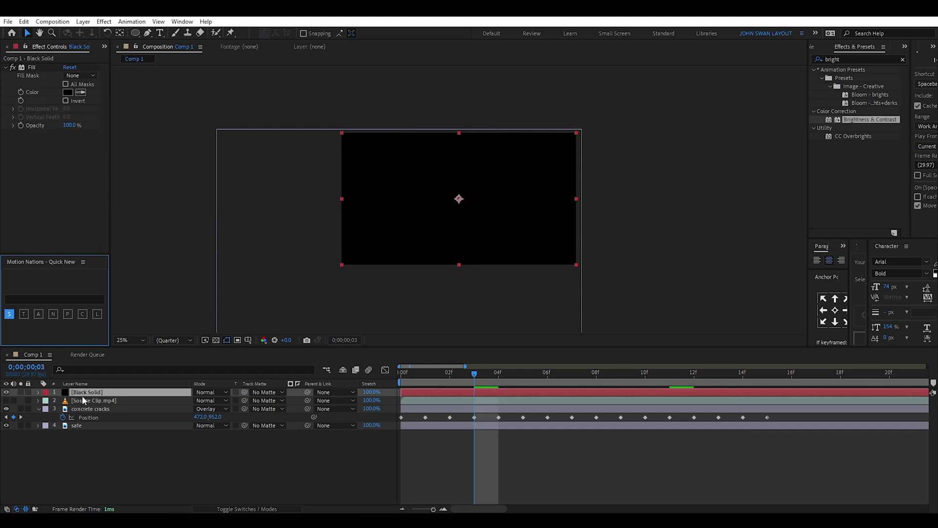
left_click(135, 33)
left_click_drag(362, 141, 563, 264)
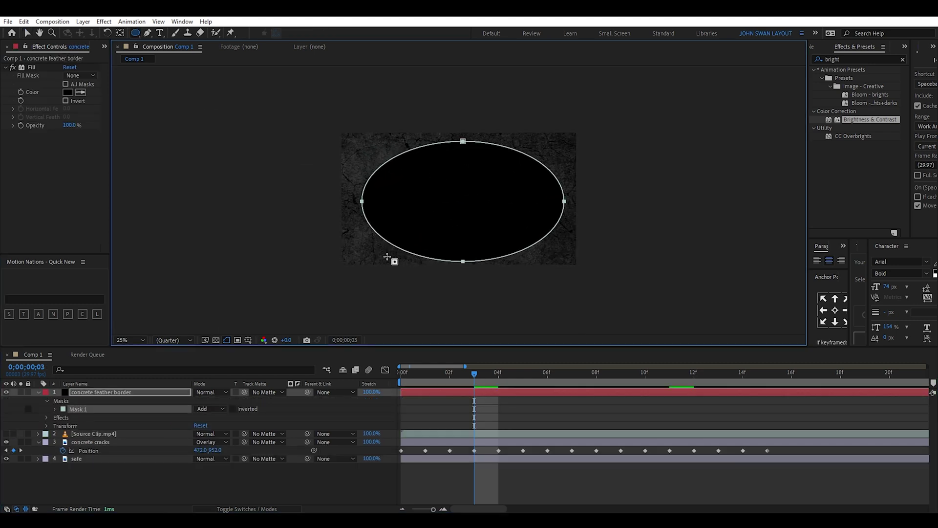
- Invert the ellipse mask on the concrete feather border layer and set its feather to 267 pixels
left_click(233, 409)
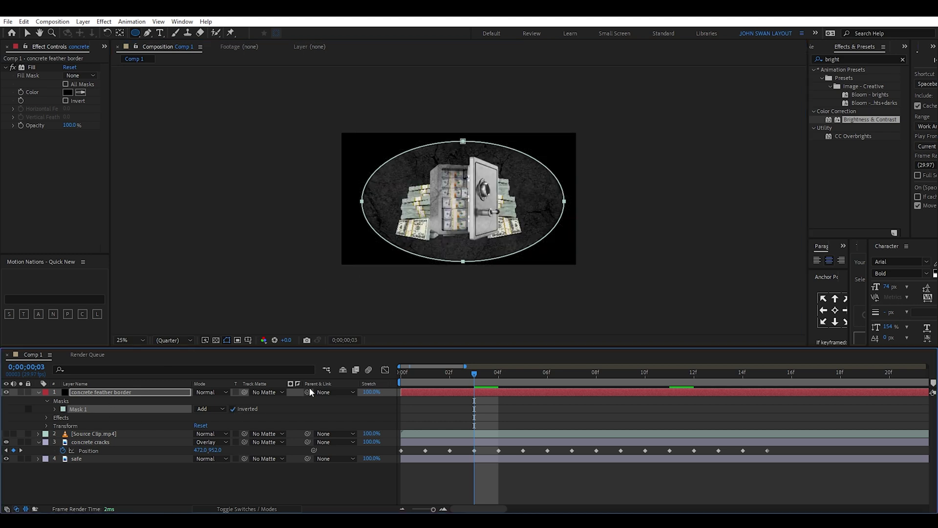
left_click(54, 409)
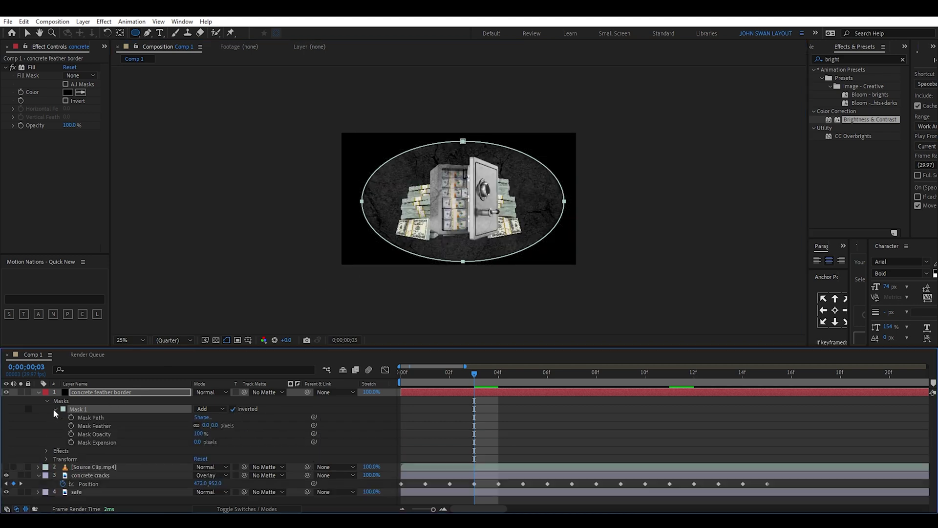
left_click_drag(205, 427, 329, 421)
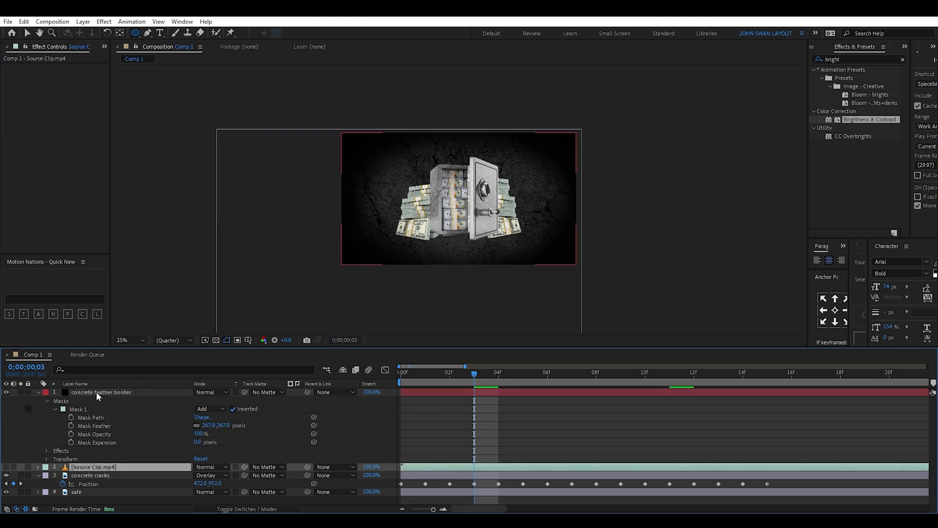
- Reshape the concrete feather border mask with the Pen tool by shifting its upper, left and lower points
left_click(100, 393)
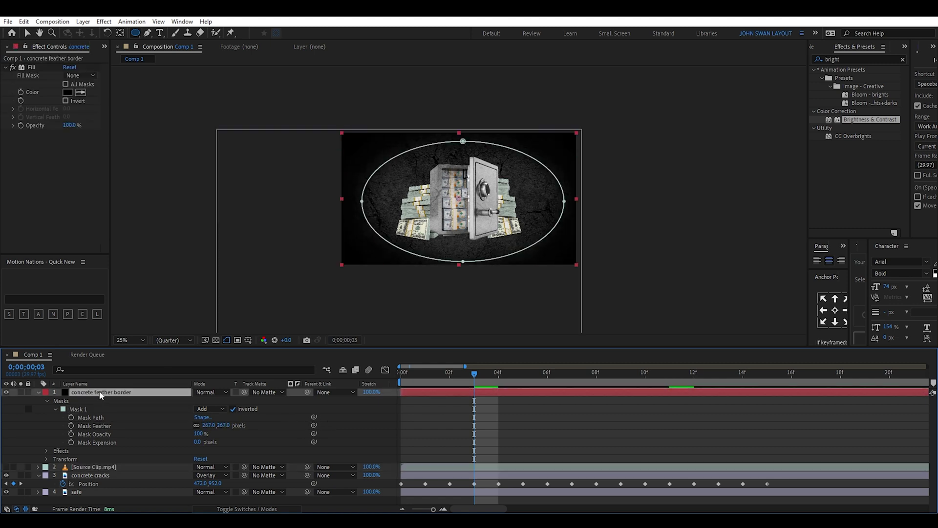
left_click(147, 33)
left_click(464, 142)
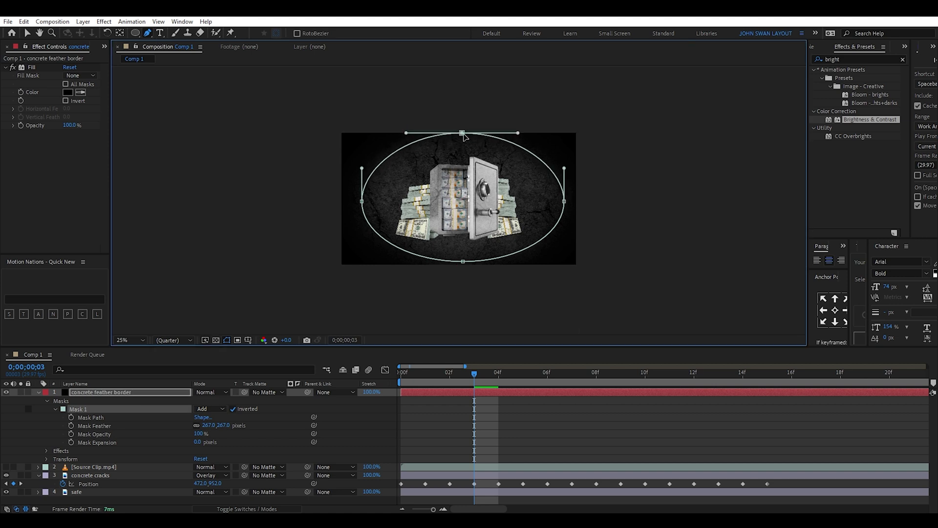
left_click_drag(363, 202, 371, 204)
left_click(461, 262)
left_click_drag(464, 263, 459, 265)
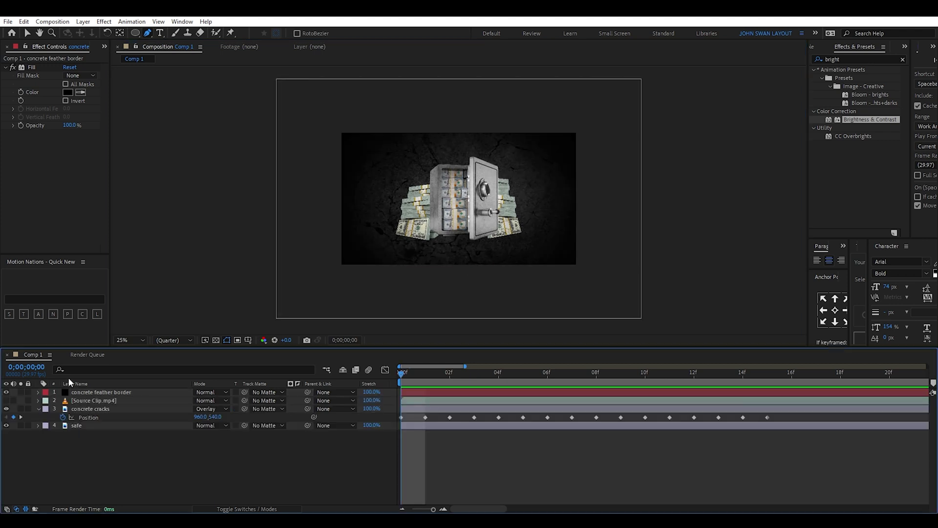
- Add an adjustment layer at the start of the timeline and name it "concrete flicker"
left_click(38, 314)
left_click(102, 392)
key("Return")
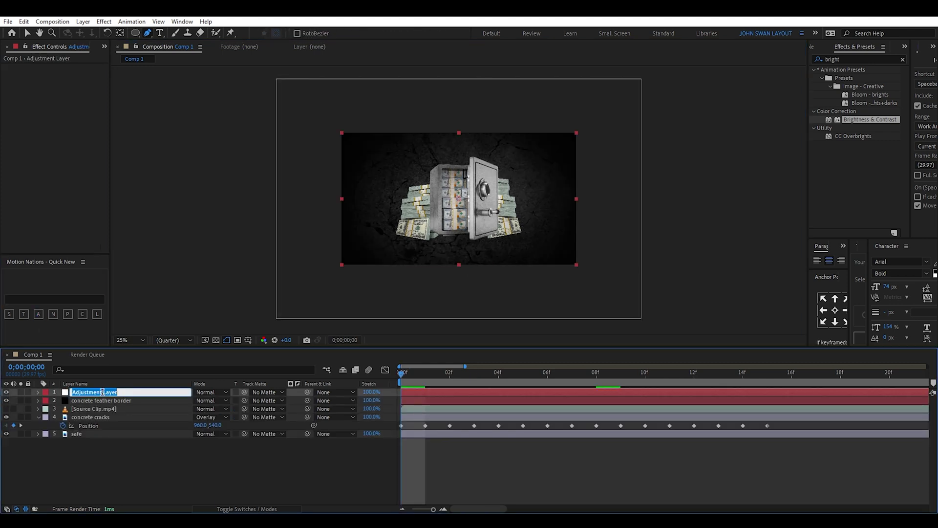
type("concrete flicker")
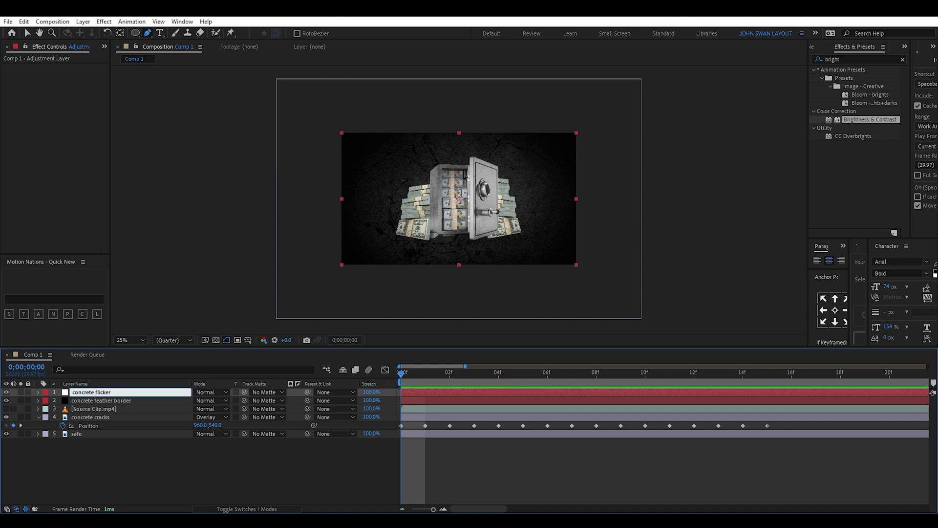
key("Return")
- Apply Brightness & Contrast to the concrete flicker layer and keyframe varying Brightness values frame by frame from the start
left_click_drag(860, 119, 99, 392)
key("v")
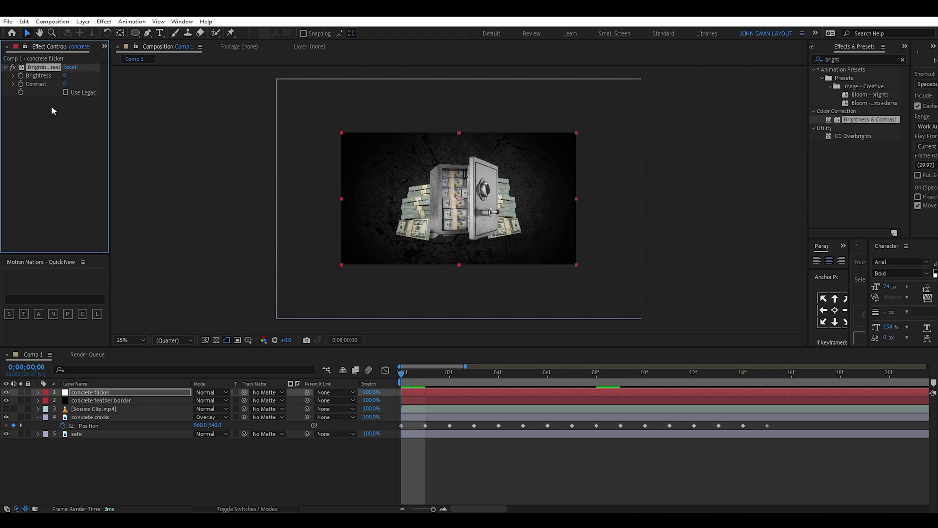
left_click(425, 374)
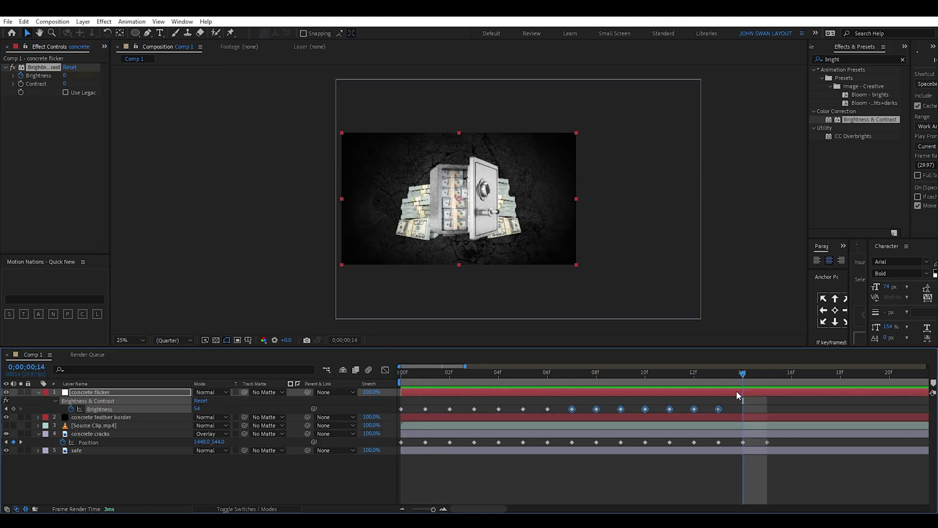
- Paste the copied Brightness keyframes at frame 14 and delete the ones beyond frame 15
key("ctrl+v")
key("minus")
key("minus")
left_click_drag(622, 437, 535, 405)
key("Delete")
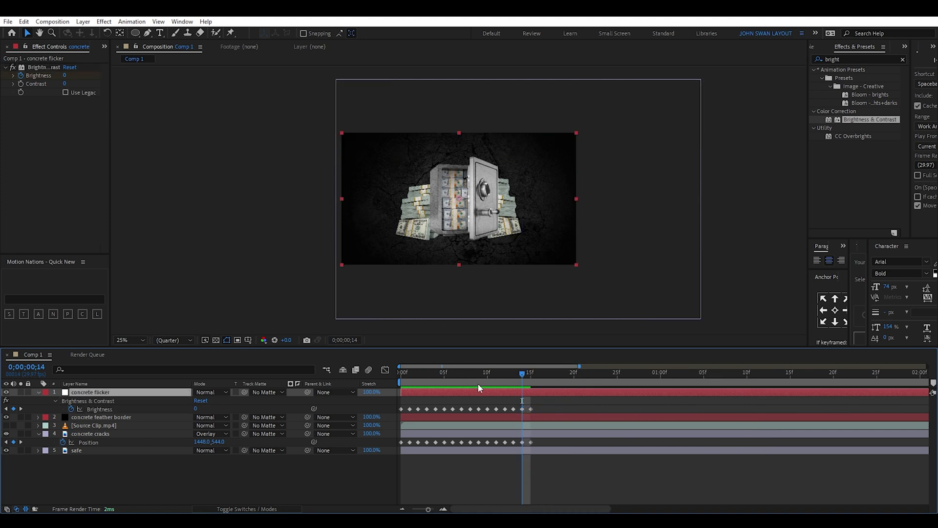
- Thin out and unevenly respace the Brightness keyframes across the first 15 frames, previewing the flicker
left_click_drag(407, 375, 504, 369)
key("space")
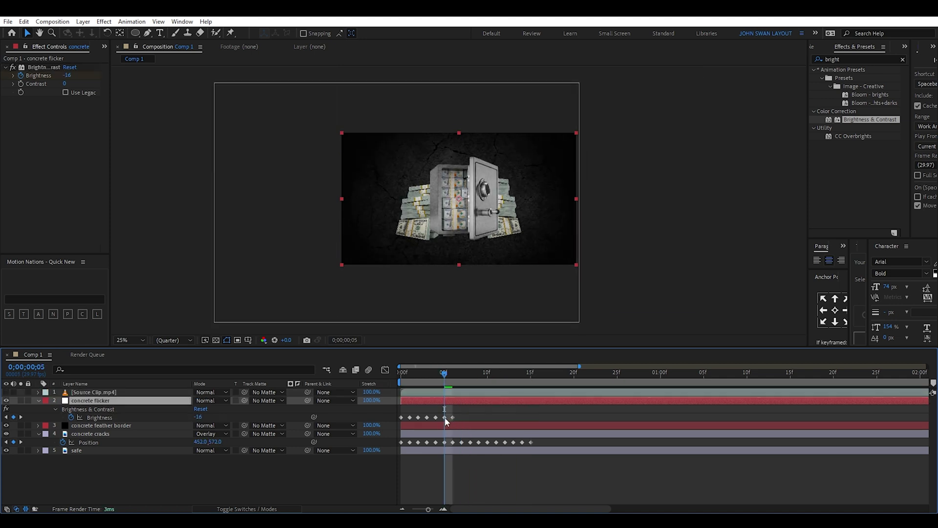
left_click_drag(452, 417, 531, 418)
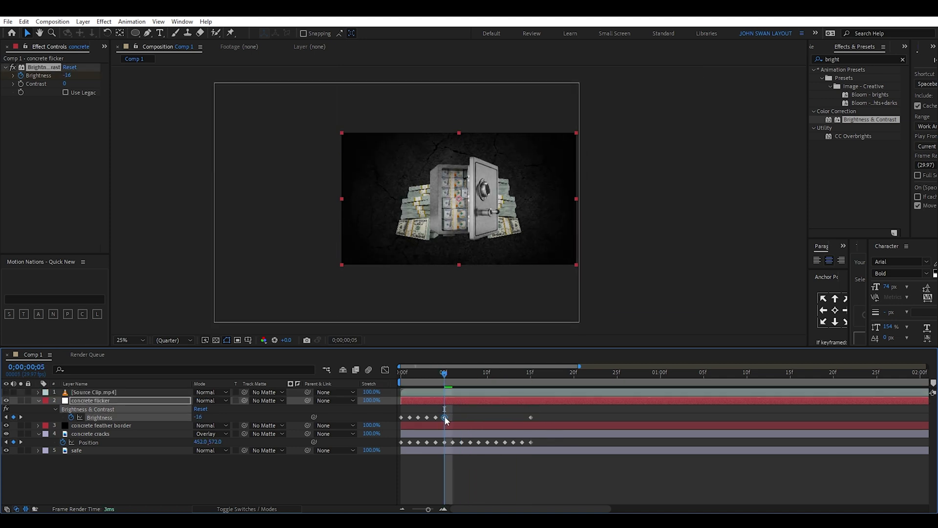
left_click_drag(444, 417, 418, 418)
left_click(401, 374)
key("space")
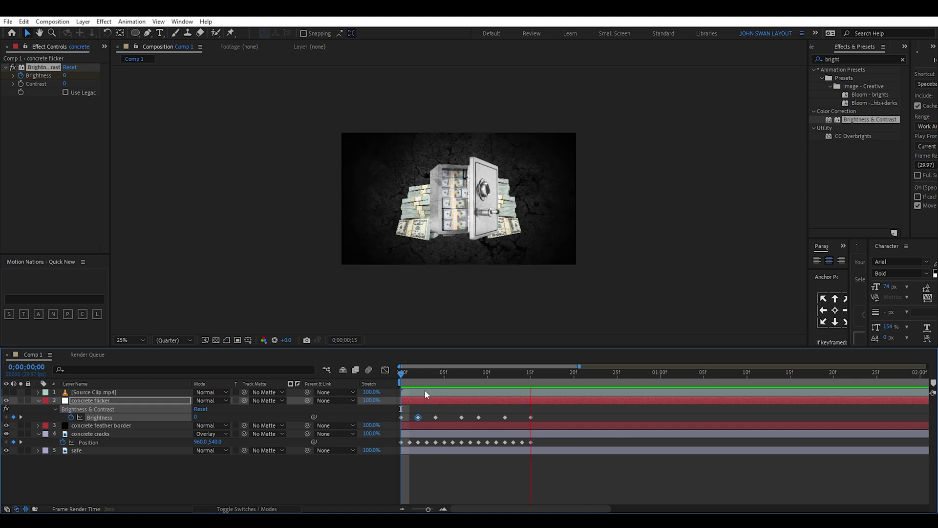
- Add the centered orange title "MILLIONS OF DOLLARS" in Impact at 97 px, scaled to 149%
left_click_drag(427, 376, 487, 376)
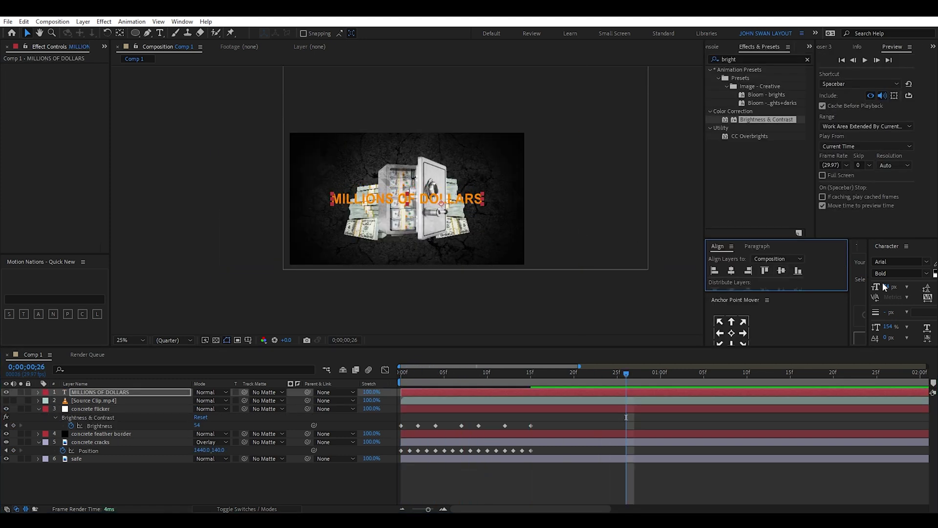
left_click_drag(886, 286, 905, 294)
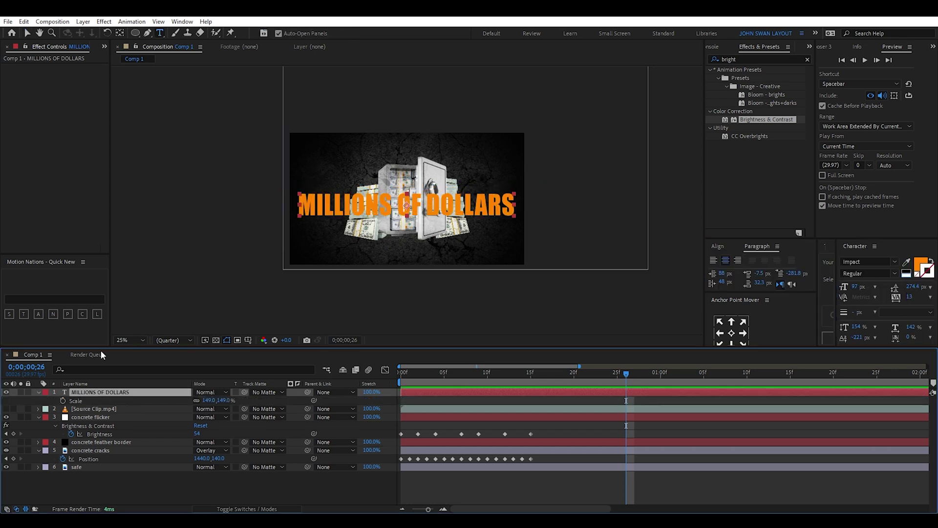
- Add a Gradient Overlay layer style to the MILLIONS OF DOLLARS text
left_click(82, 21)
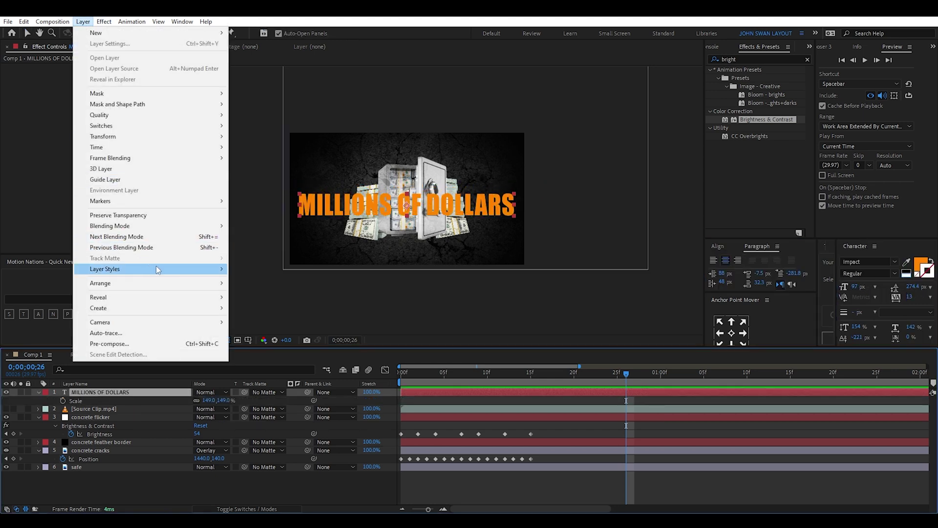
mouse_move(156, 269)
left_click(264, 380)
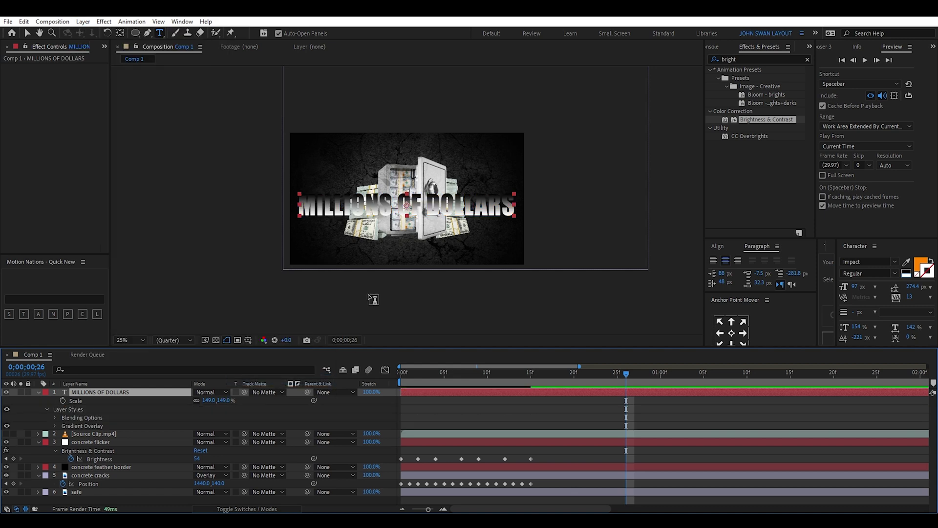
- Set the Gradient Overlay's color stops to yellow F6DD0B and orange FD9C04, and adjust the angle so yellow starts at the title's left
left_click(55, 426)
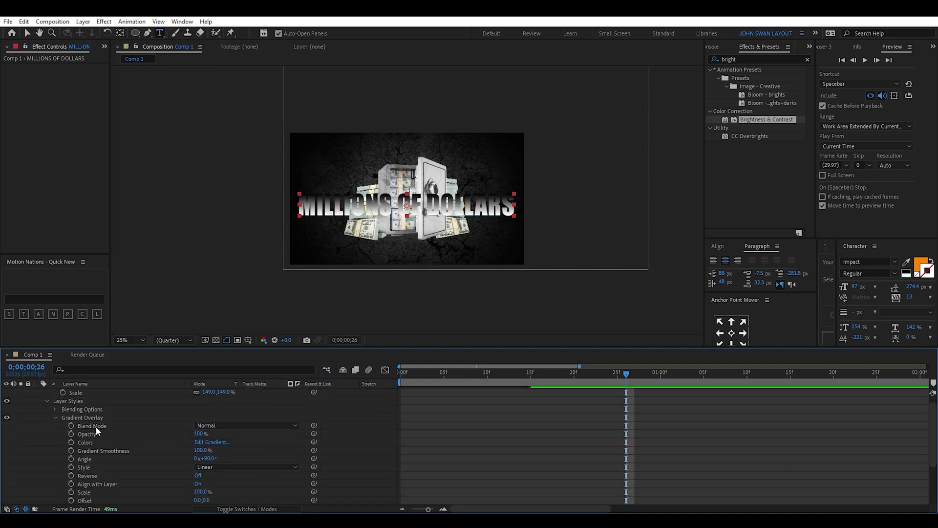
left_click(210, 443)
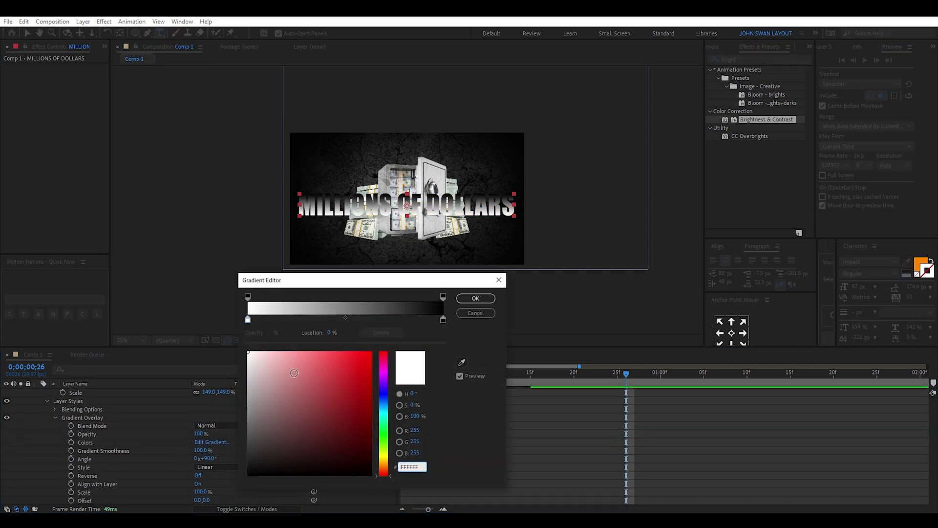
left_click(385, 460)
left_click(370, 353)
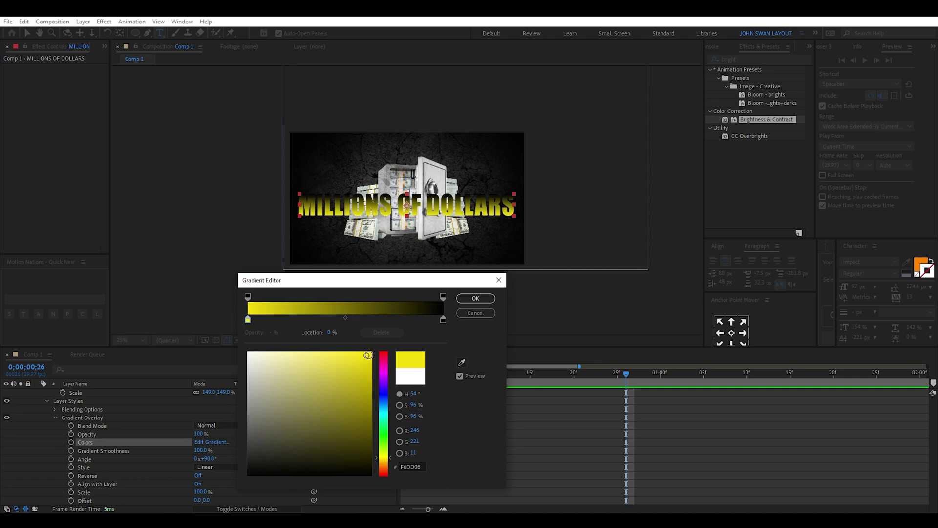
left_click(443, 320)
left_click_drag(386, 473, 387, 464)
left_click(372, 352)
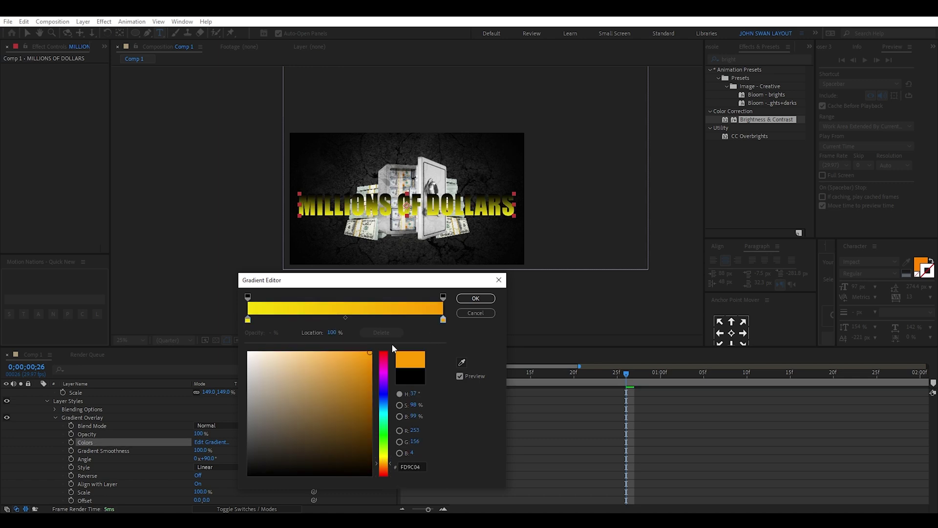
left_click(475, 299)
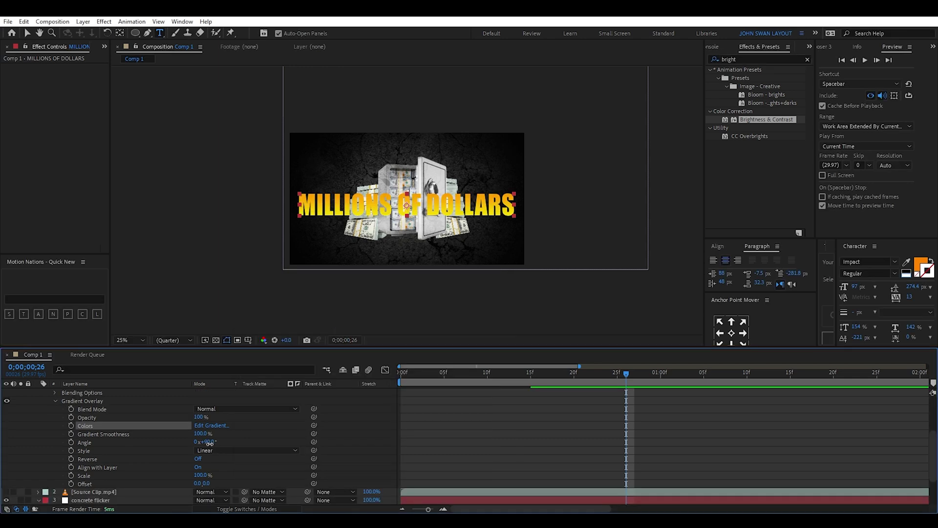
left_click_drag(210, 443, 228, 443)
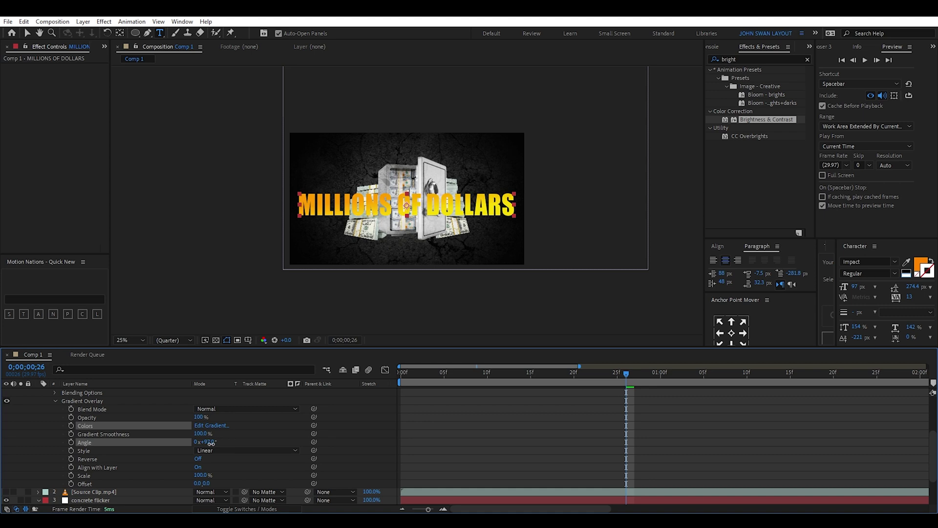
left_click_drag(212, 443, 206, 443)
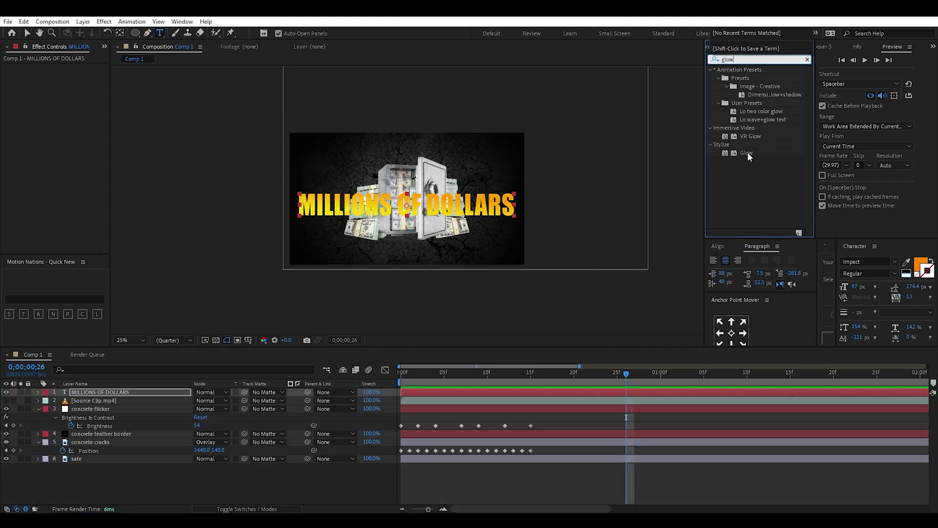
- Apply a Glow to the title with threshold 43.5%, radius 14, intensity 2, operation None and orange colors A and B
double_click(747, 154)
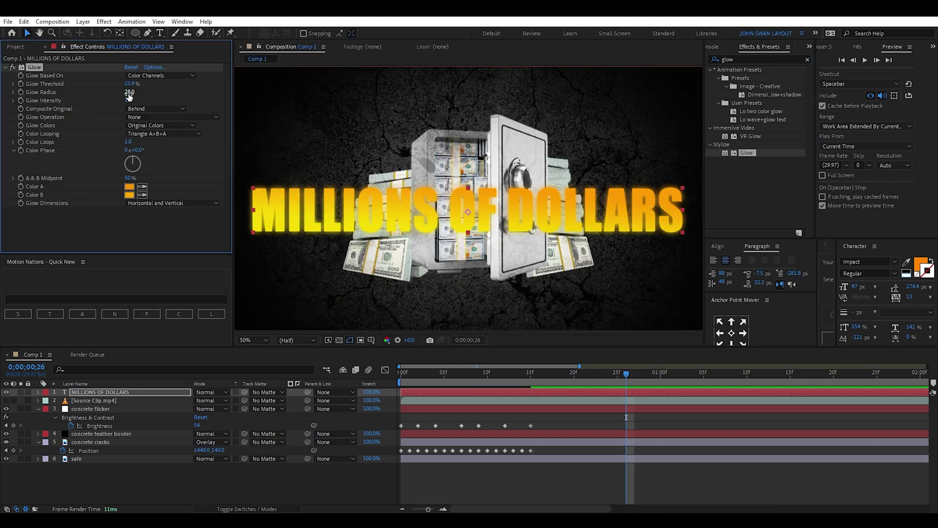
left_click_drag(129, 95, 174, 101)
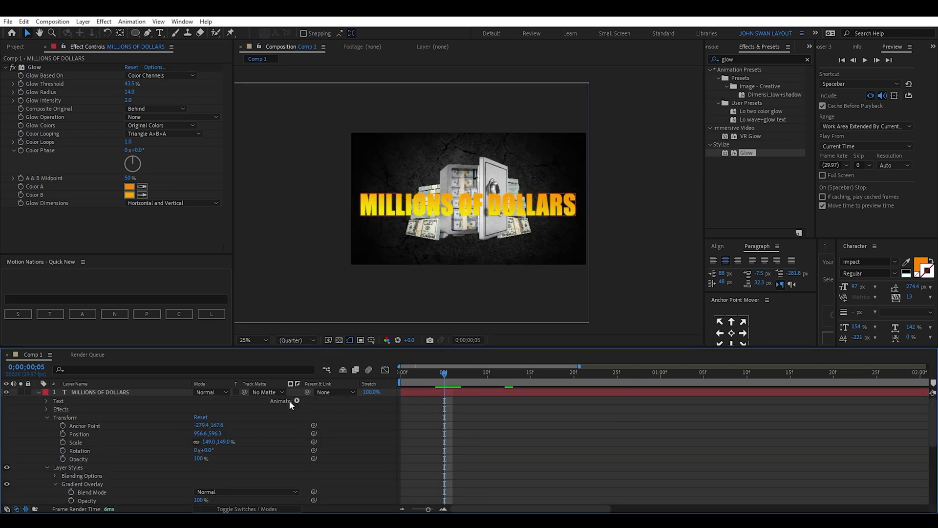
- Add a Position animator to the MILLIONS OF DOLLARS text with position 0, -88 and a range selector offset of -12%
left_click(297, 400)
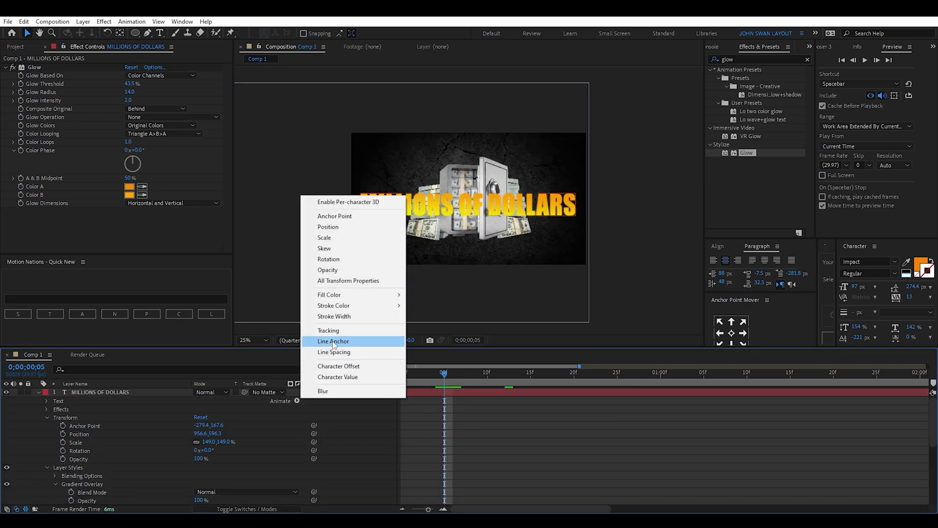
left_click(326, 227)
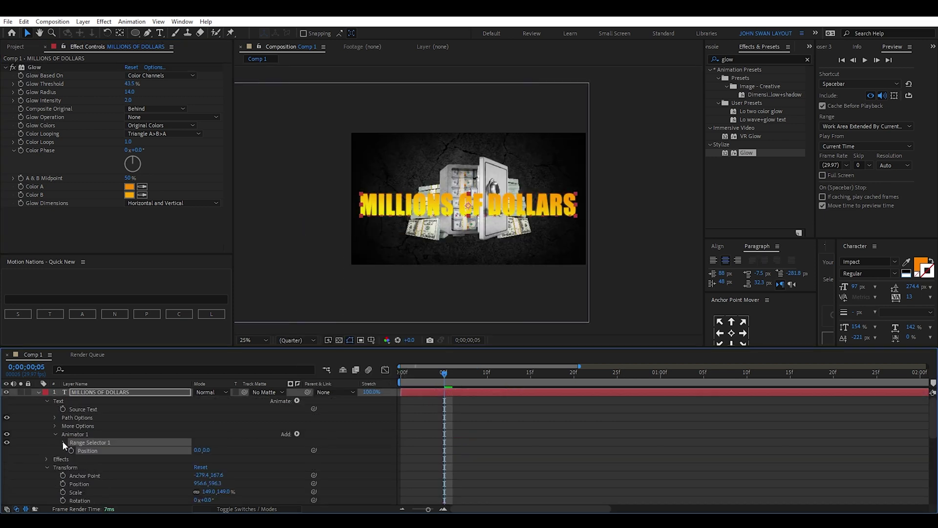
left_click_drag(197, 442, 170, 451)
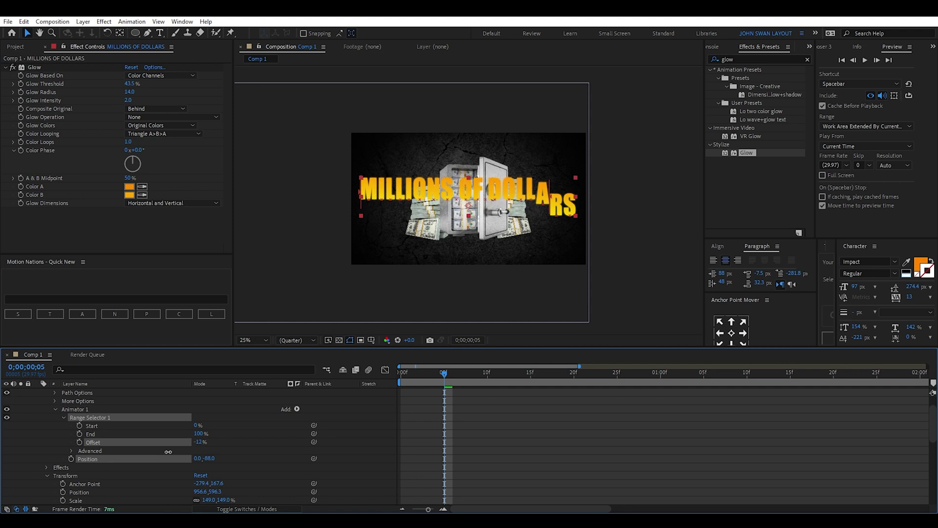
left_click(82, 458)
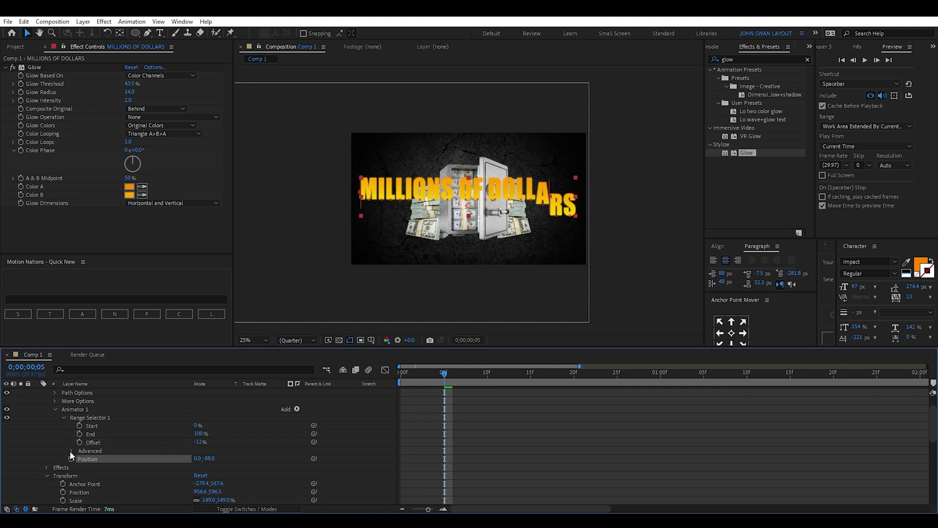
- Keyframe the range selector's End from 0% at frame 5 to 100% at frame 14 and scrub through the motion
left_click_drag(199, 433, 158, 435)
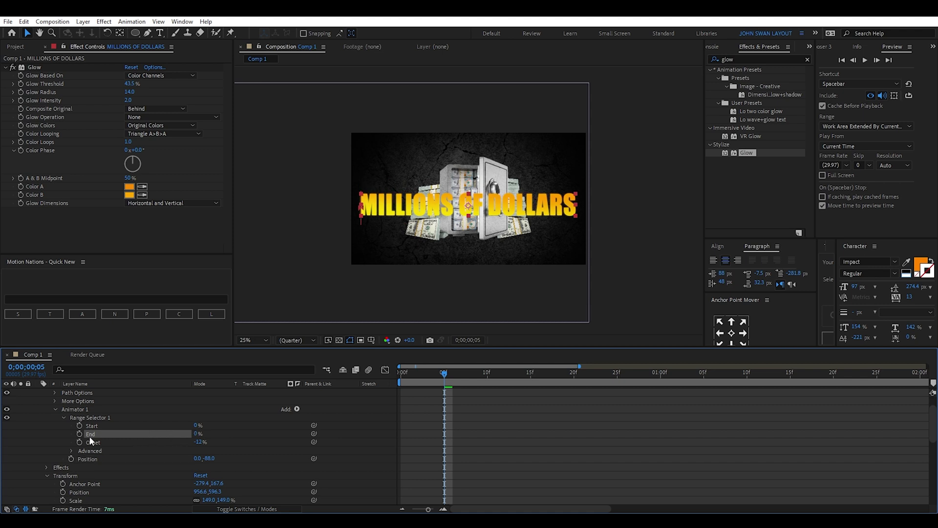
key("space")
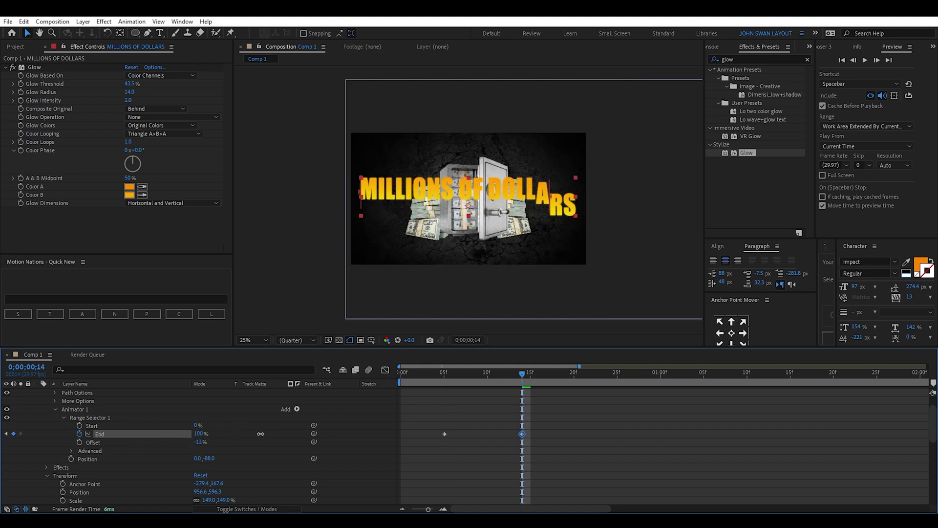
left_click_drag(421, 375, 496, 380)
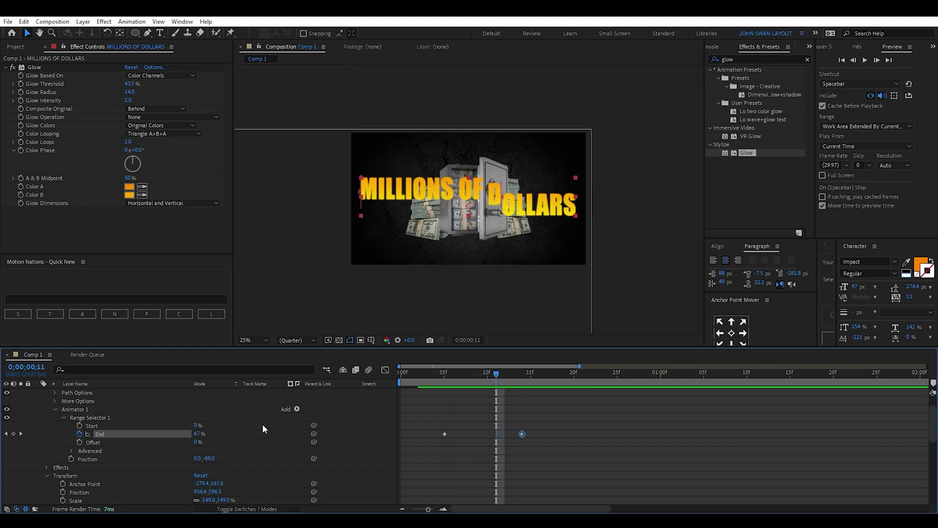
- Base the range selector on Words and apply Easy Ease to both End keyframes
left_click(71, 450)
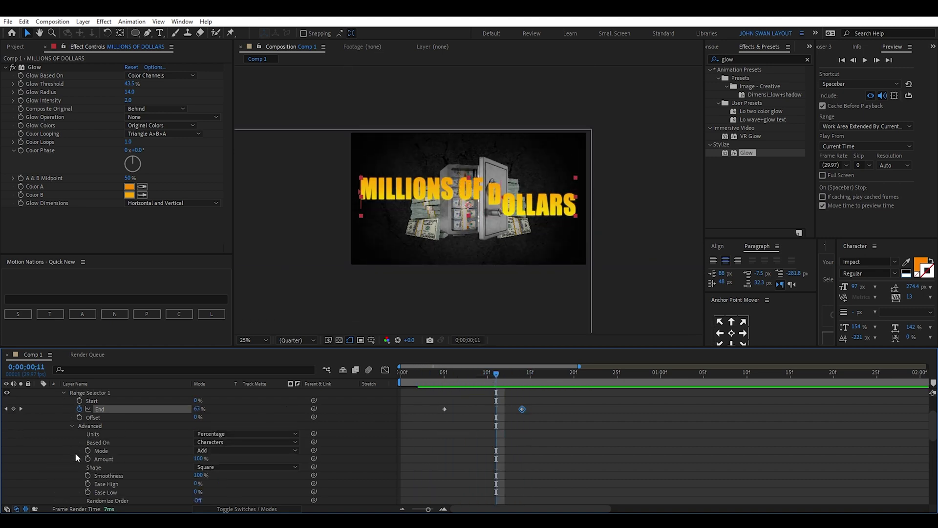
left_click(197, 442)
left_click(215, 473)
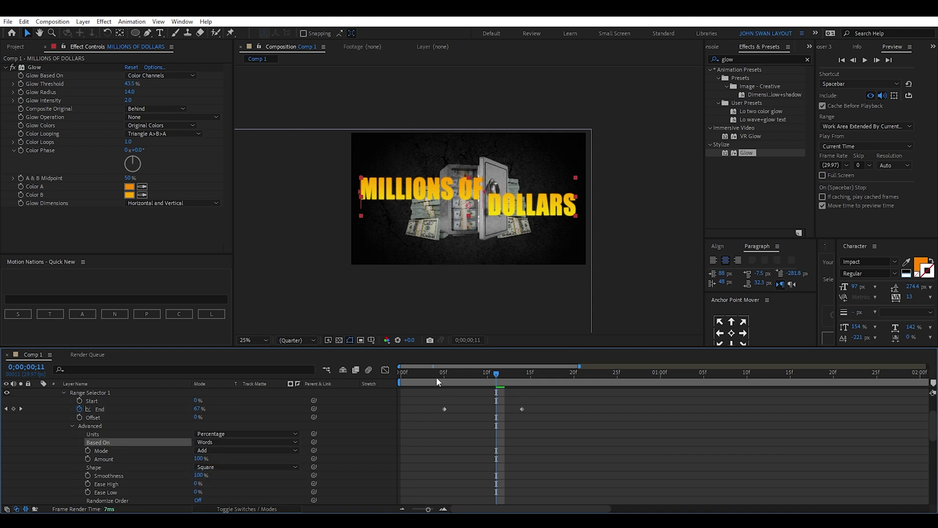
left_click_drag(434, 374, 424, 419)
key("F9")
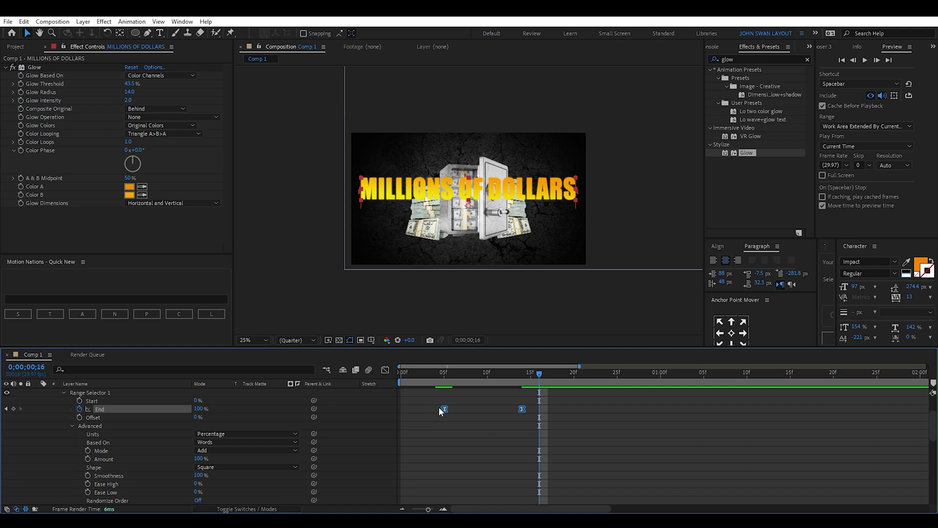
mouse_move(440, 374)
left_mouse_down()
mouse_move(548, 375)
mouse_move(427, 376)
mouse_move(541, 382)
left_mouse_up()
- Add an Opacity animator at 0% to the title, with Start at 100% and End keyframed from frame 3 to frame 10
left_click(297, 400)
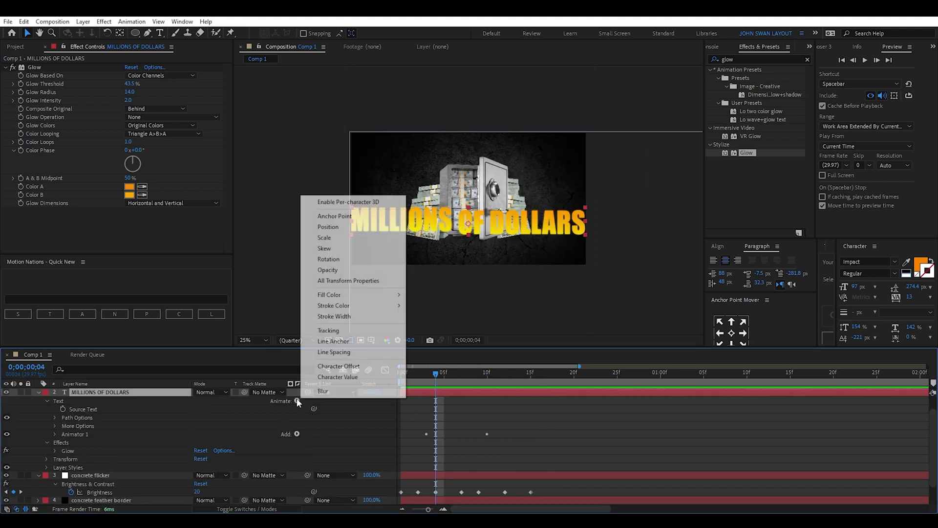
left_click(337, 270)
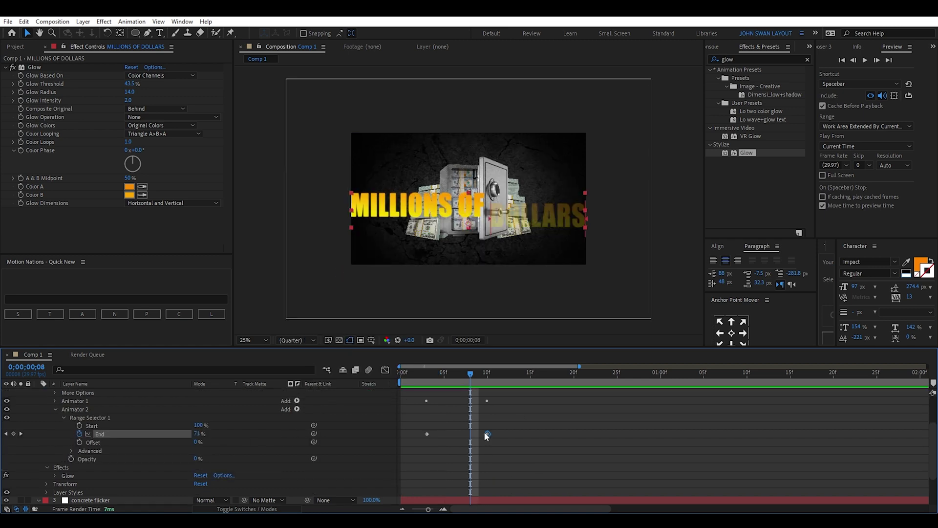
left_click_drag(421, 374, 539, 380)
- Create a null named Concrete & safe and parent the concrete flicker, feather border, cracks and safe layers to it
left_click(115, 314)
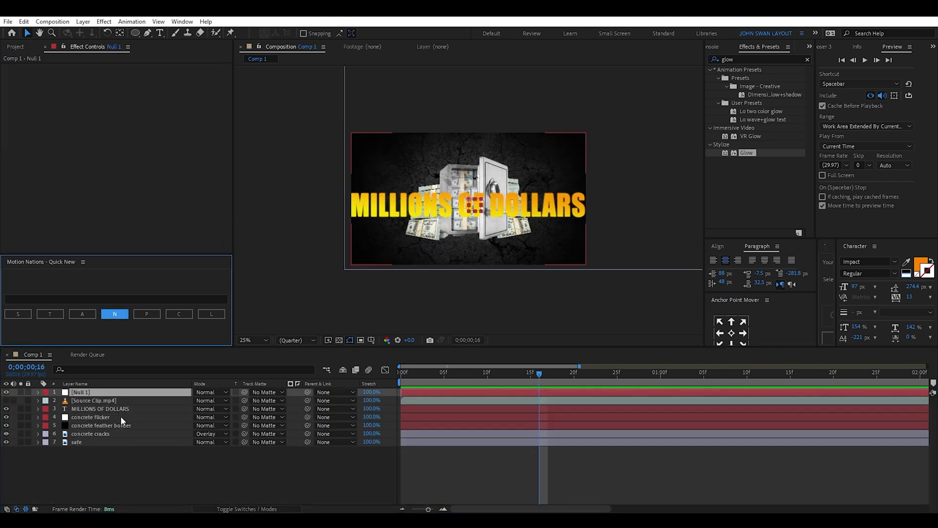
left_click_drag(119, 454, 89, 416)
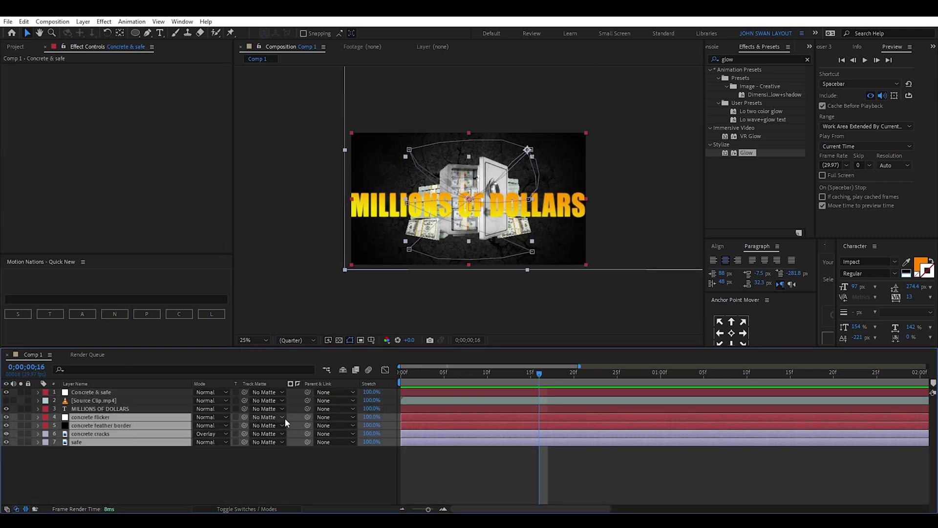
left_click_drag(307, 417, 100, 392)
- Scale the Concrete & safe null down to 60%
left_click(102, 393)
key("s")
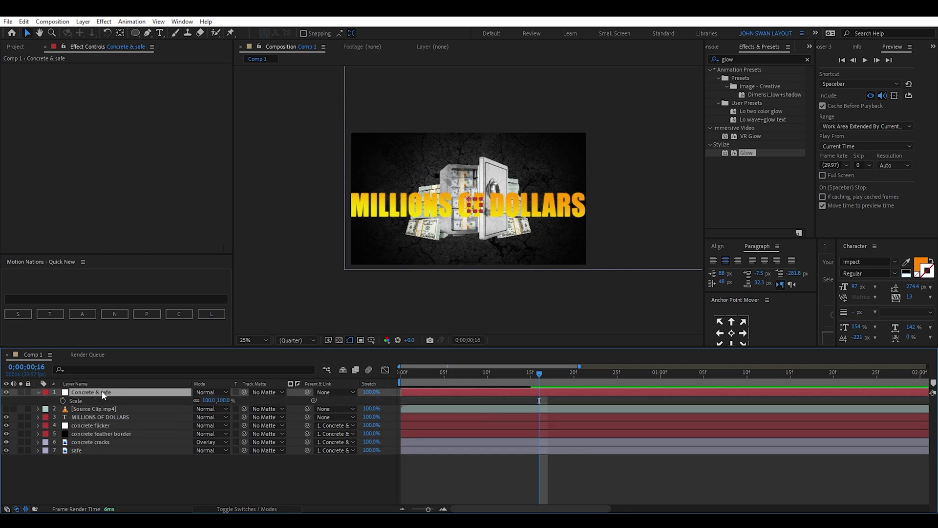
left_click_drag(207, 402, 198, 399)
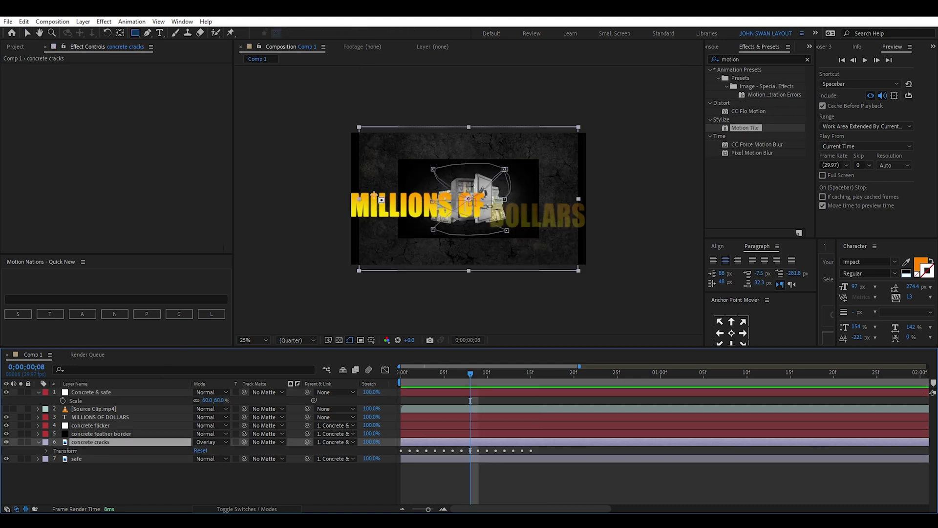
- Draw a rectangular mask around the reduced safe scene on a black solid and lock the layers parented to Concrete & safe
left_click_drag(400, 161, 537, 238)
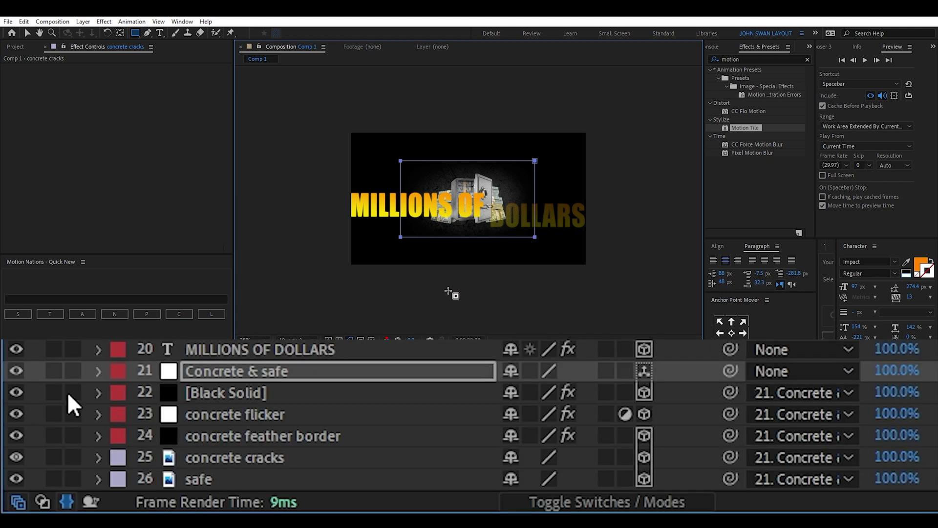
left_click(71, 416)
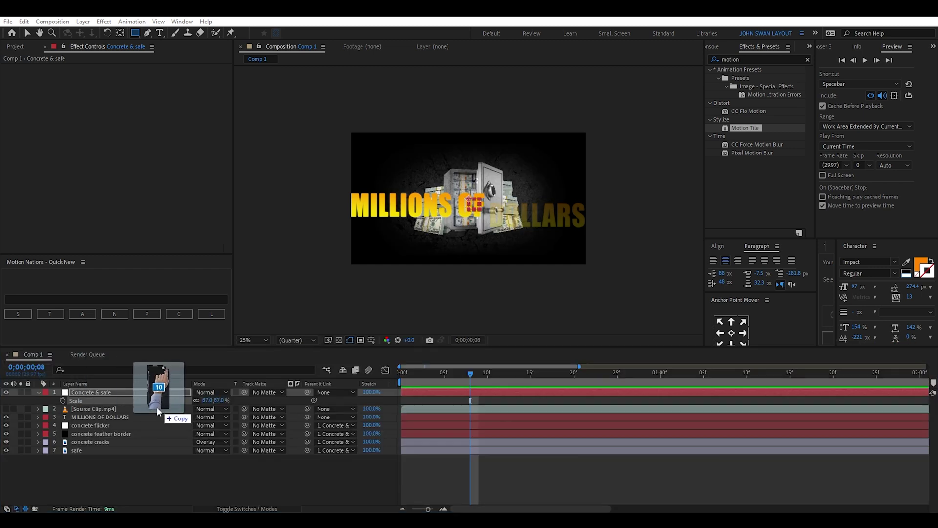
left_click_drag(157, 408, 113, 394)
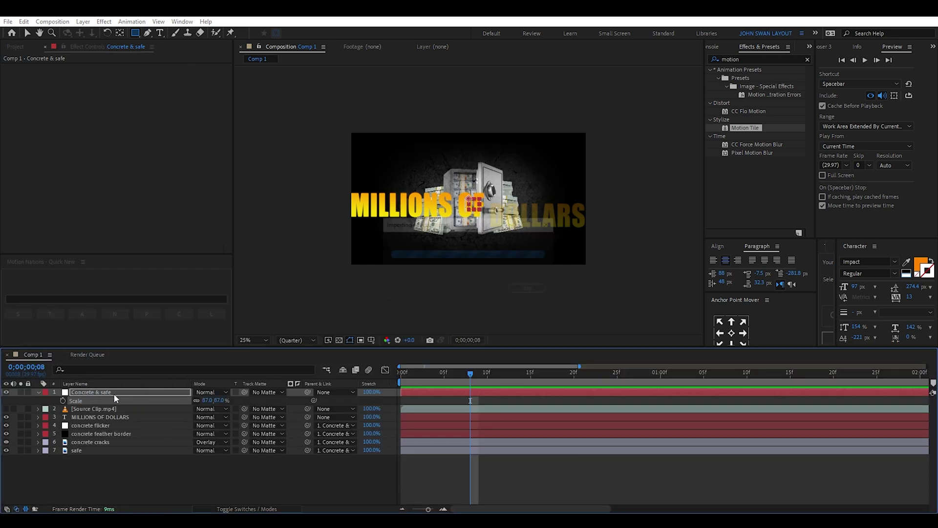
- Add the hand up, Money exchange, money in hand and Standing man images to the composition and spread them across the frame
left_click_drag(145, 484, 97, 289)
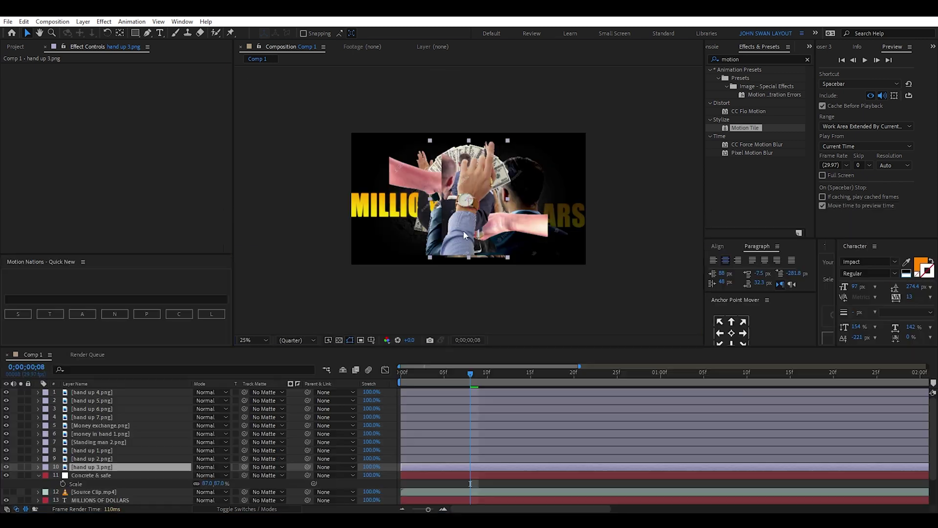
left_click_drag(463, 230, 375, 244)
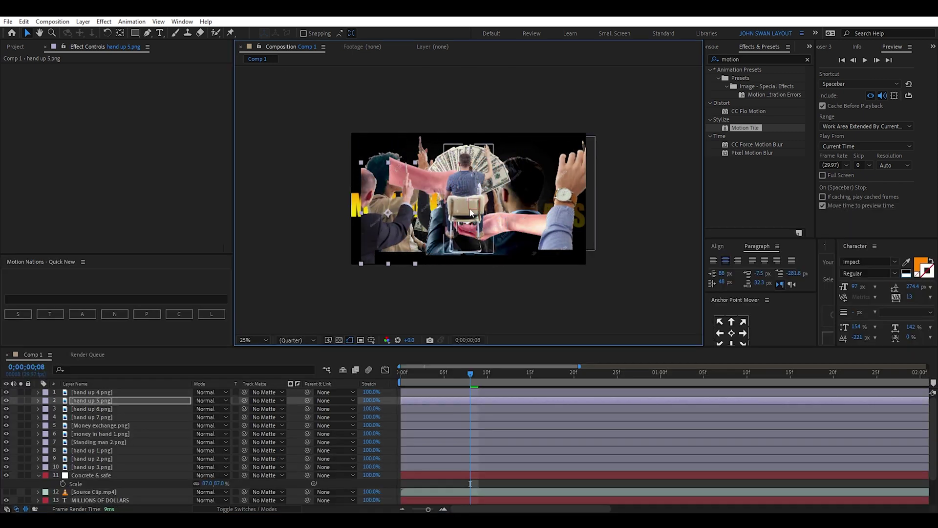
left_click_drag(467, 185, 463, 216)
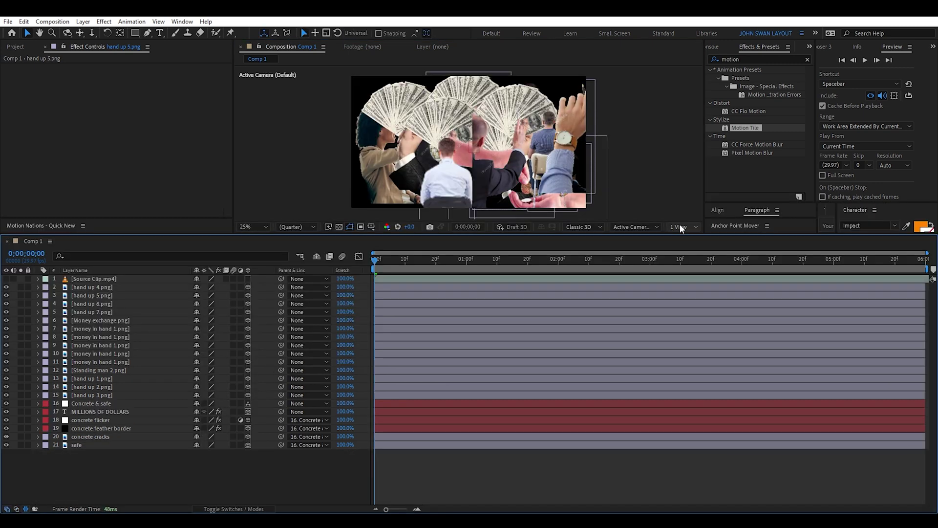
- Show the composition in two views, Top and Active Camera, and enlarge the viewer area
left_click(682, 227)
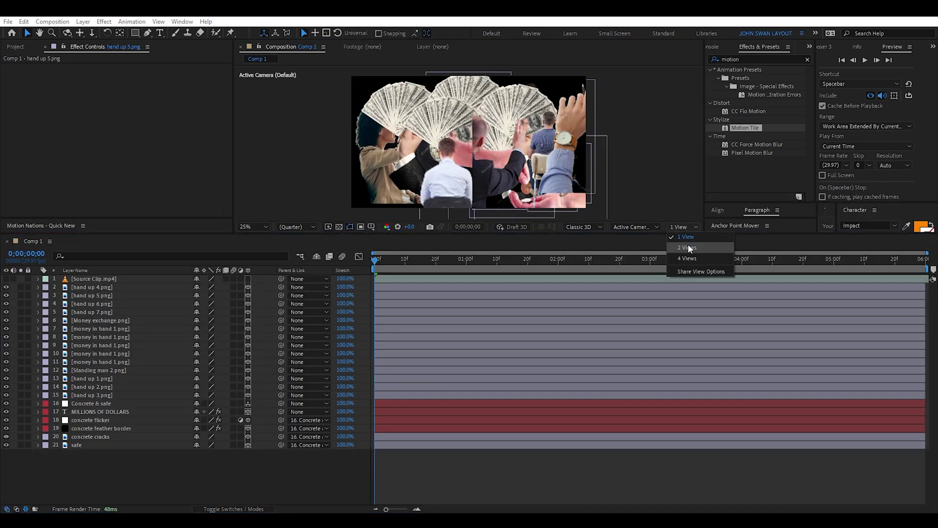
left_click(689, 247)
left_click_drag(358, 235, 350, 299)
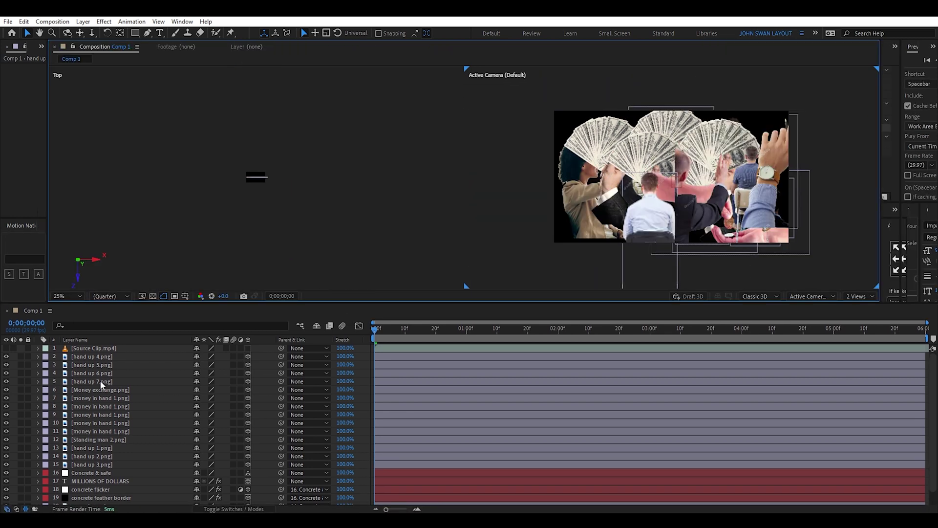
- Add a two-node camera named Camera 1 with a 34.45 mm focal length and depth of field disabled
left_click(101, 384)
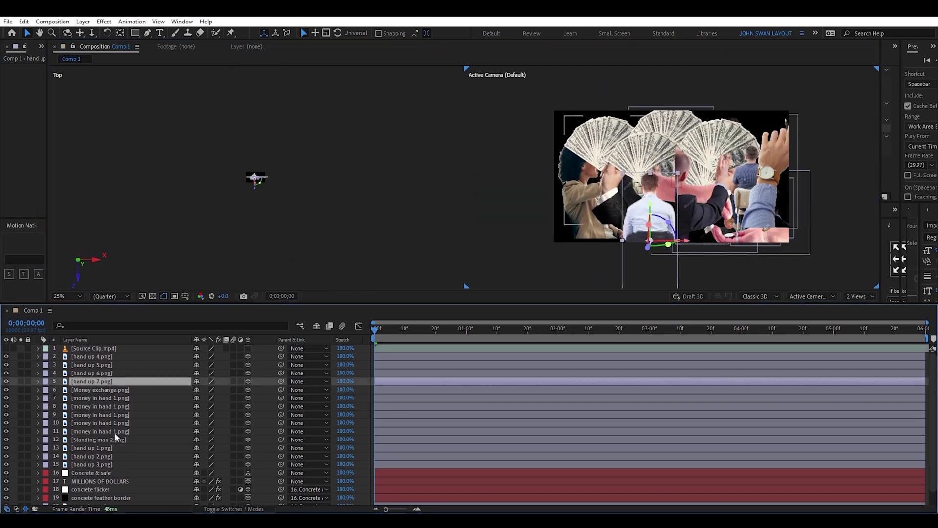
scroll(115, 435, "down", 2)
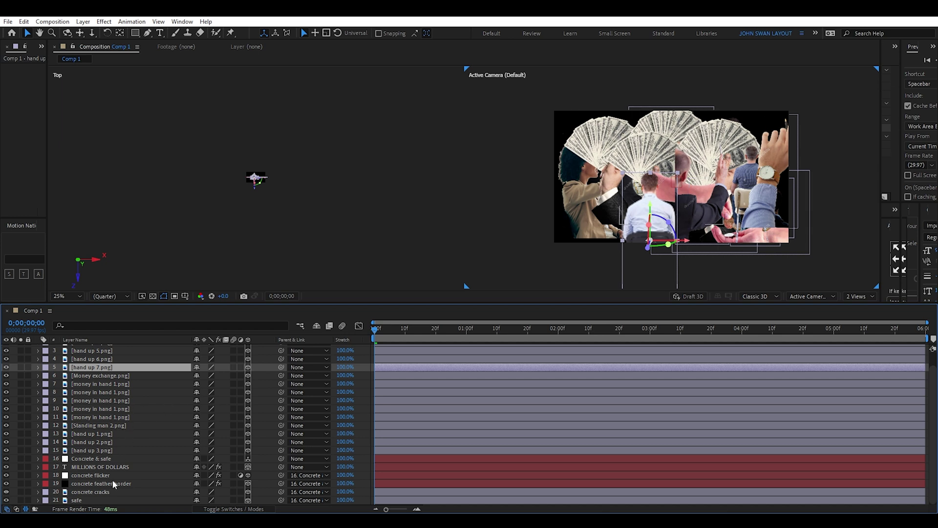
left_click(113, 401)
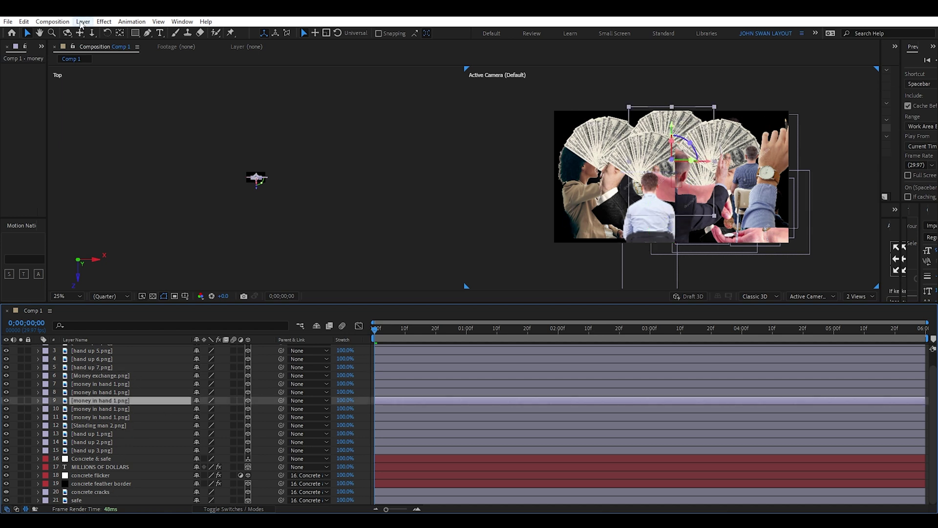
left_click(83, 23)
mouse_move(207, 33)
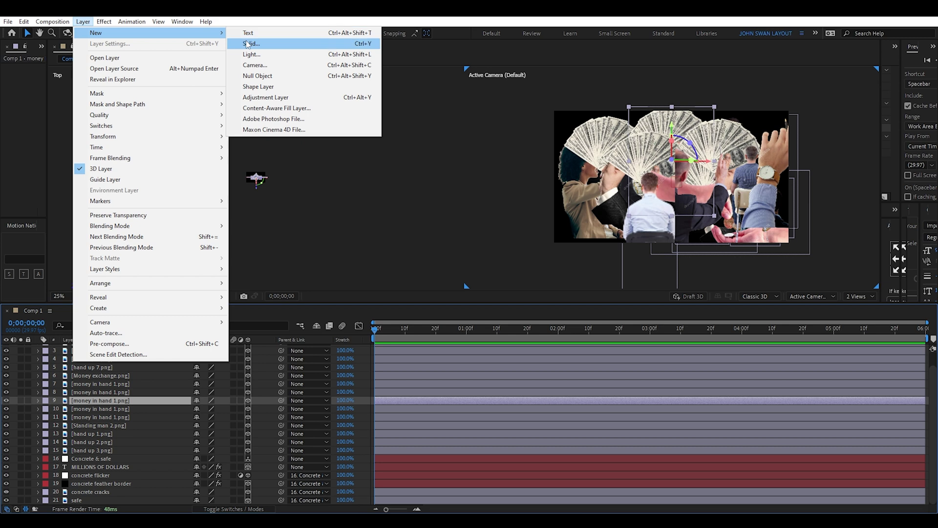
left_click(260, 67)
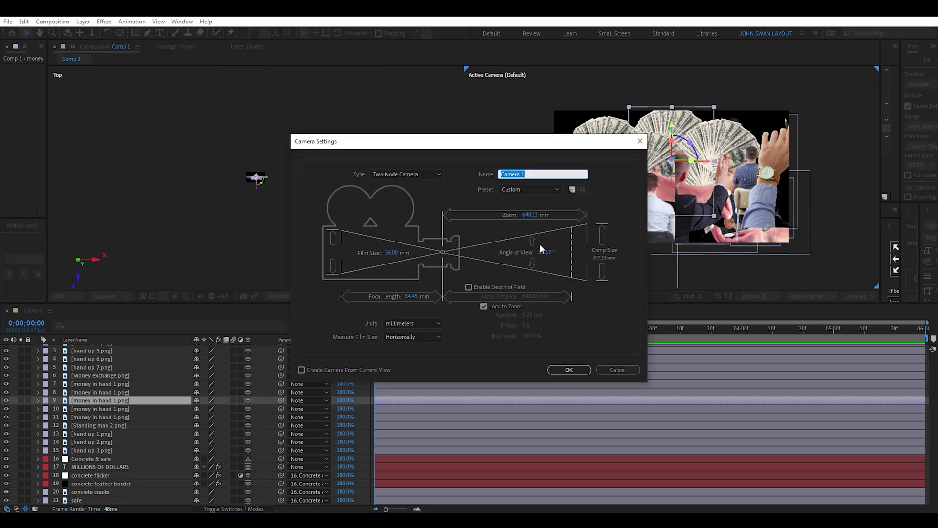
left_click(562, 370)
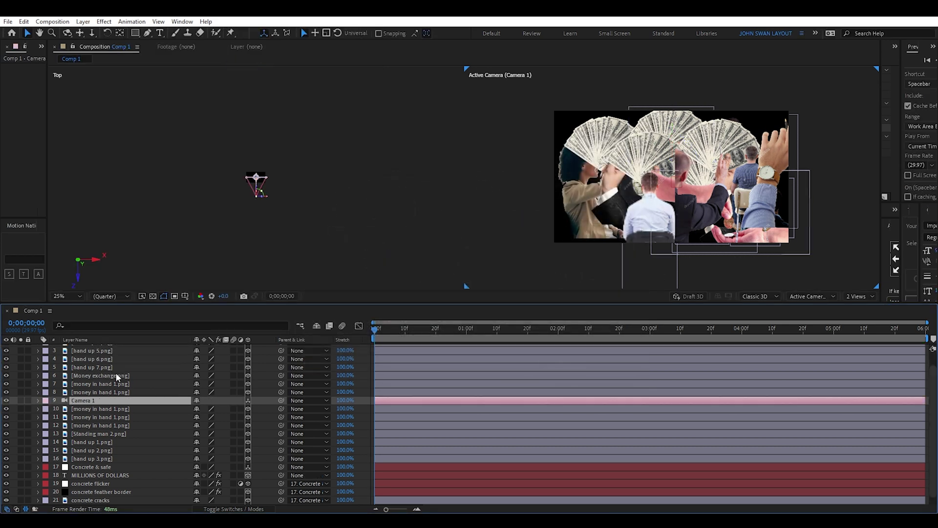
- Apply Keylight (1.2) to the falling money clip and key out its green background
scroll(120, 427, "down", 1)
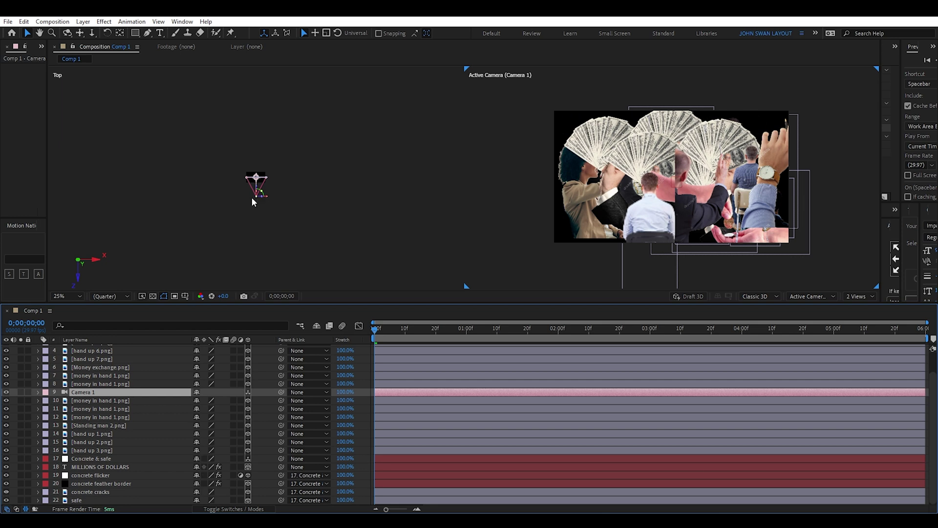
left_click(227, 198)
scroll(227, 195, "up", 3)
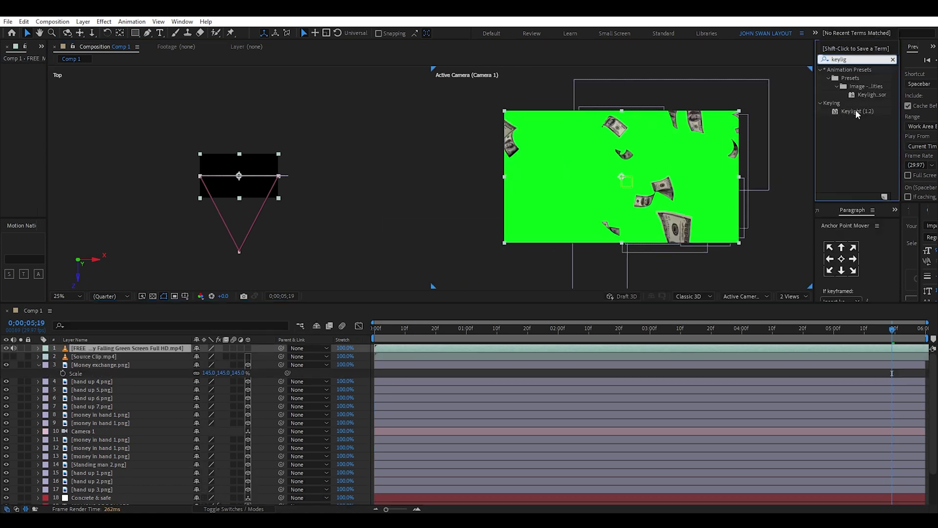
left_click_drag(857, 114, 105, 350)
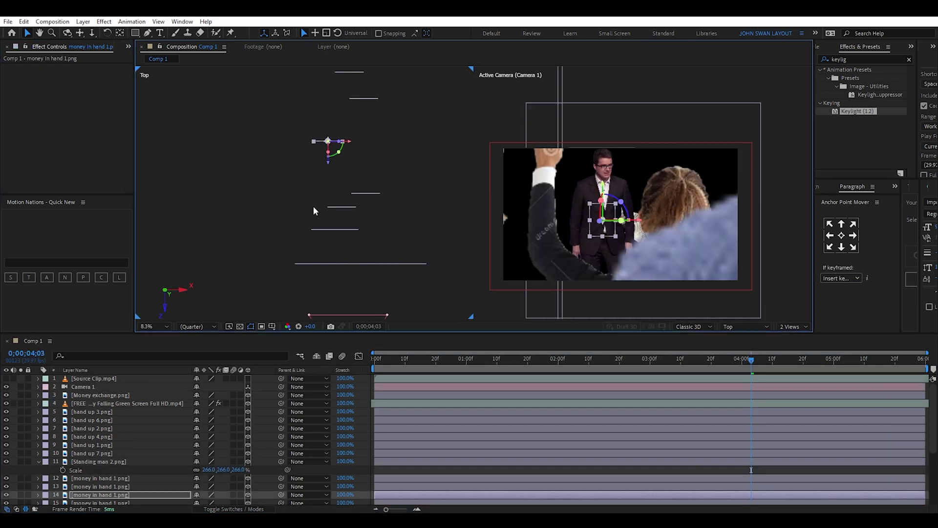
- Shift the Standing man 2 image slightly left and down in the camera view
scroll(313, 197, "down", 2)
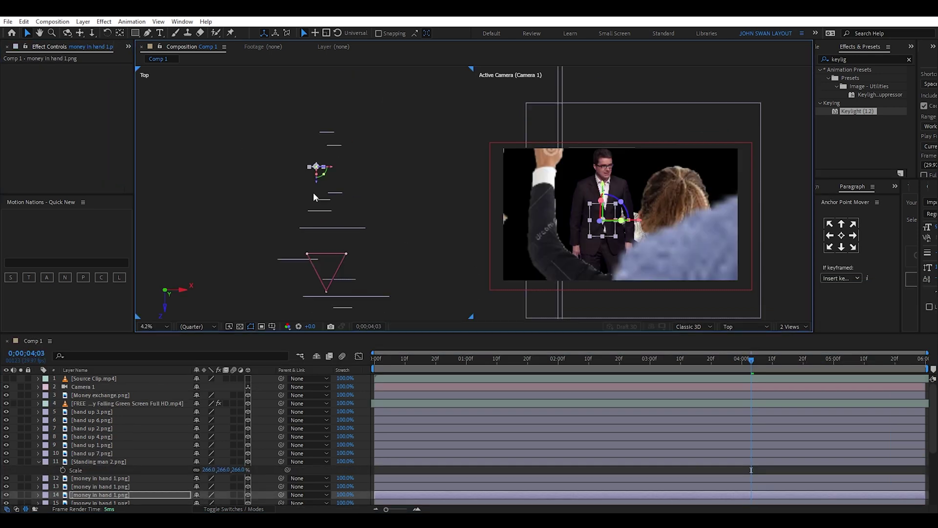
left_click_drag(248, 228, 257, 148)
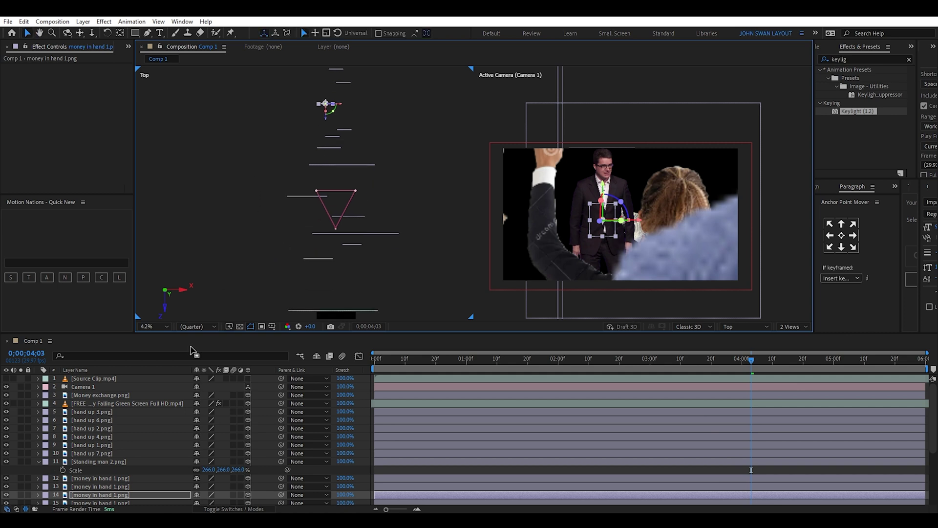
left_click(124, 461)
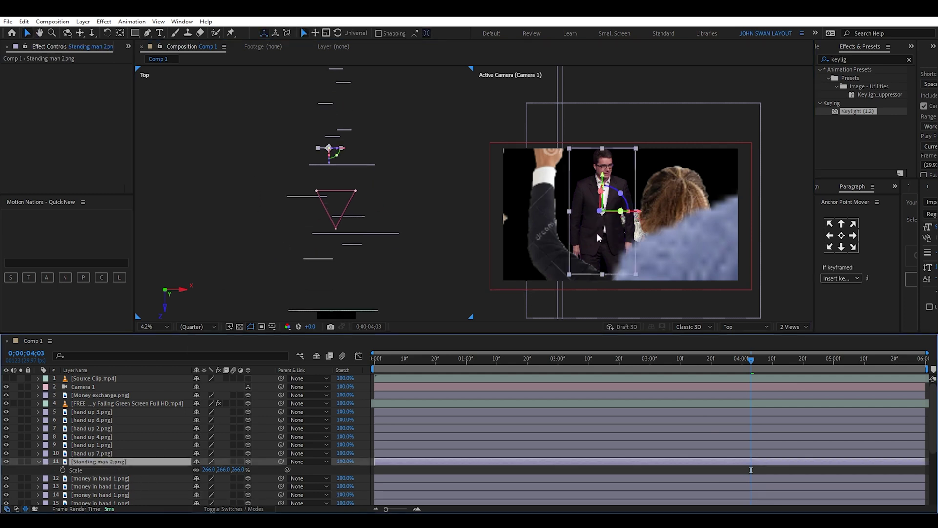
mouse_move(599, 238)
left_mouse_down()
mouse_move(565, 235)
mouse_move(590, 242)
left_mouse_up()
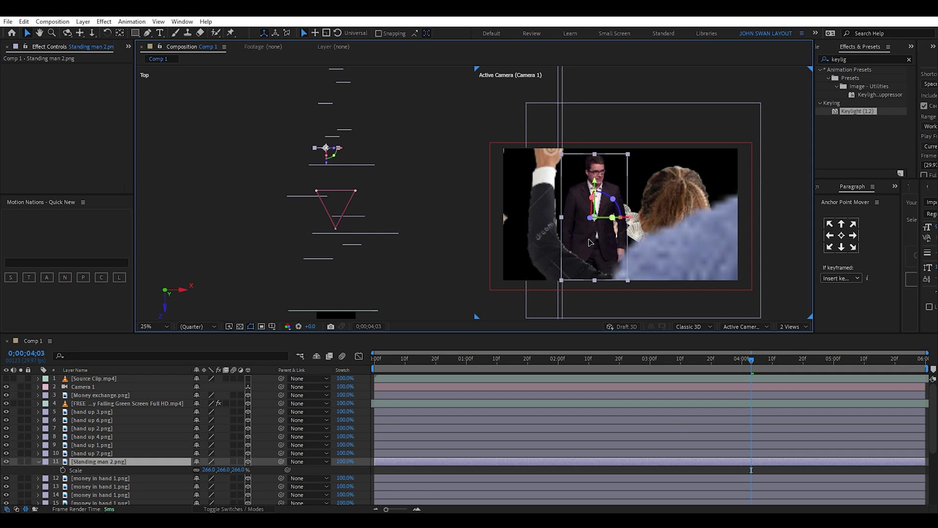
- Pull Camera 1 back in depth until it sits in front of all the image layers
left_click(336, 226)
left_click_drag(339, 218, 295, 228)
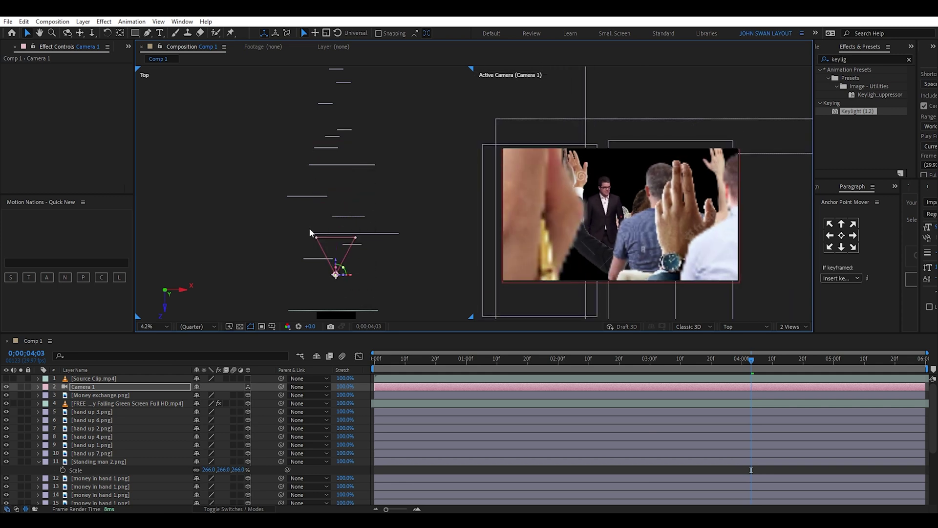
scroll(310, 228, "down", 2)
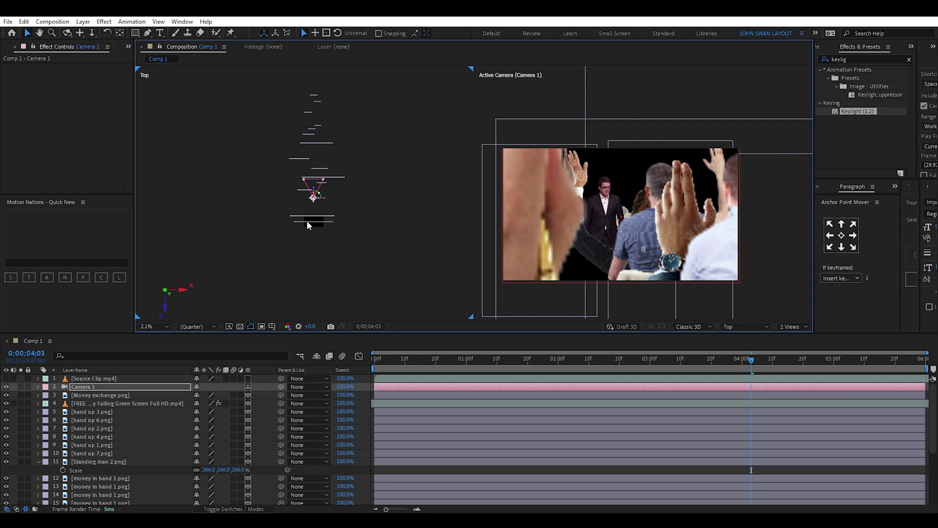
scroll(308, 221, "up", 2)
left_click_drag(322, 194, 317, 302)
left_click_drag(271, 278, 270, 233)
left_click_drag(323, 264, 321, 267)
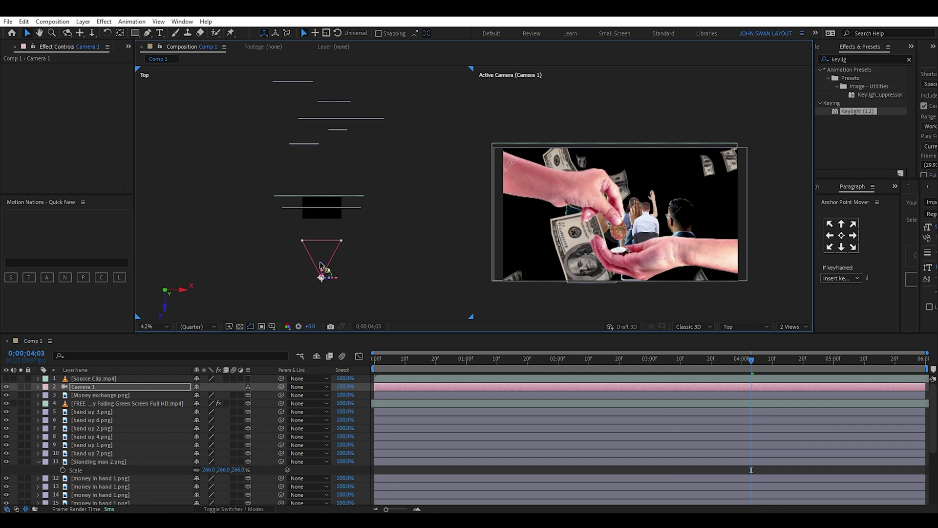
left_click_drag(325, 268, 325, 263)
- Bring the Money exchange image closer to the camera in depth and pull Camera 1 back slightly
left_click(323, 212)
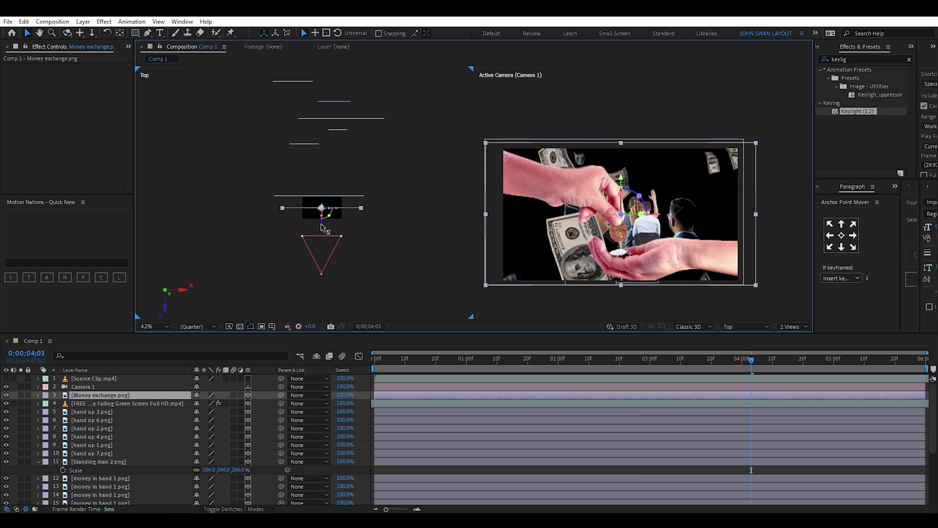
left_click_drag(321, 226, 322, 242)
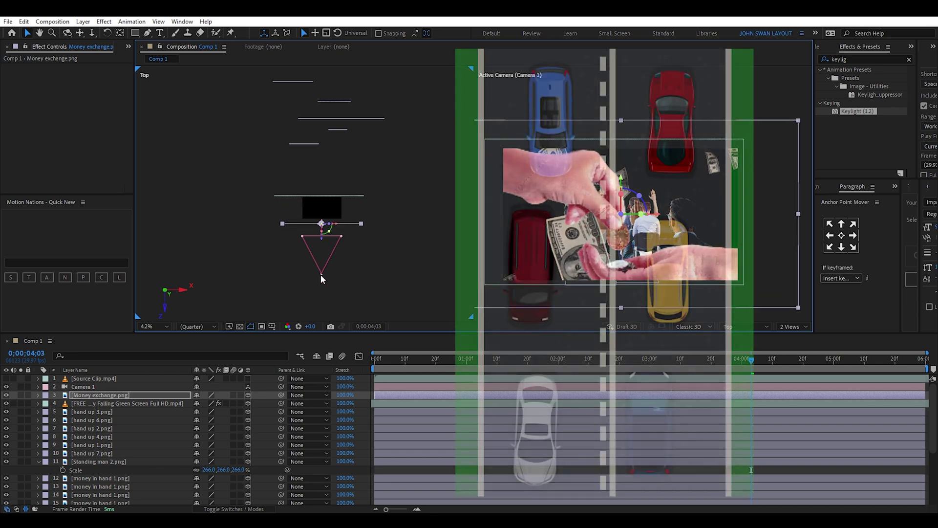
left_click_drag(321, 278, 324, 273)
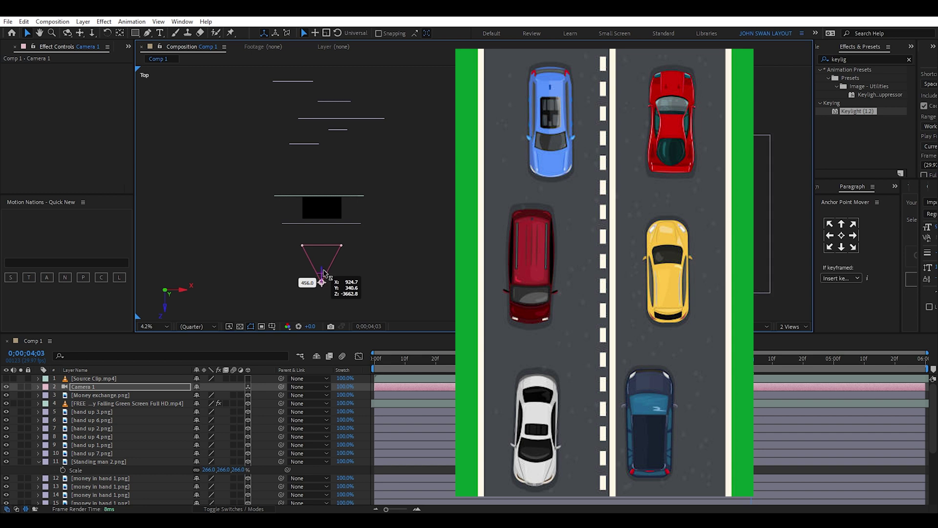
- Move the falling money clip farther back in depth behind the Money exchange image and scale it to 324%
left_click(323, 200)
left_click_drag(322, 215, 341, 180)
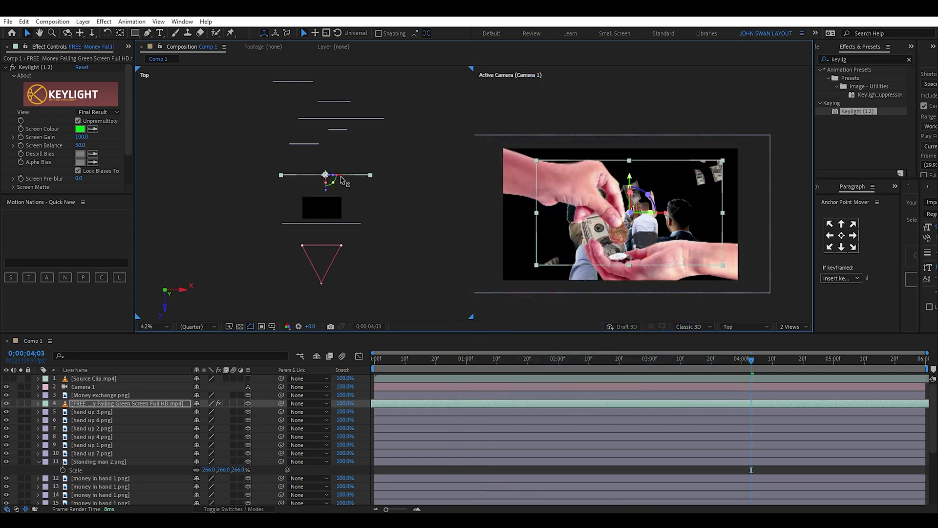
key("s")
left_click_drag(220, 413, 259, 418)
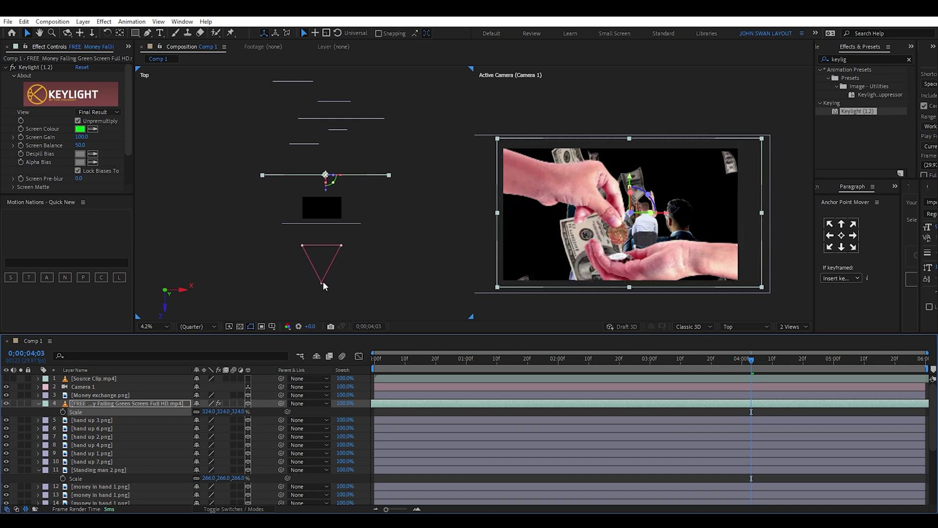
- Go to 0;00;04;00 and push Camera 1 forward past the Money exchange image, in front of the falling money clip
left_click(321, 283)
left_click_drag(323, 270, 324, 241)
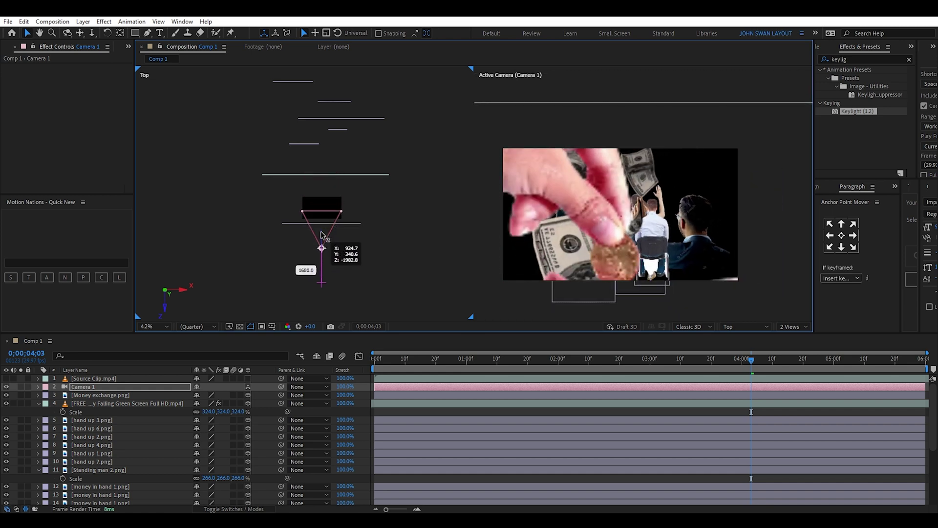
left_click(743, 360)
mouse_move(744, 360)
left_mouse_down()
mouse_move(784, 358)
mouse_move(741, 359)
left_mouse_up()
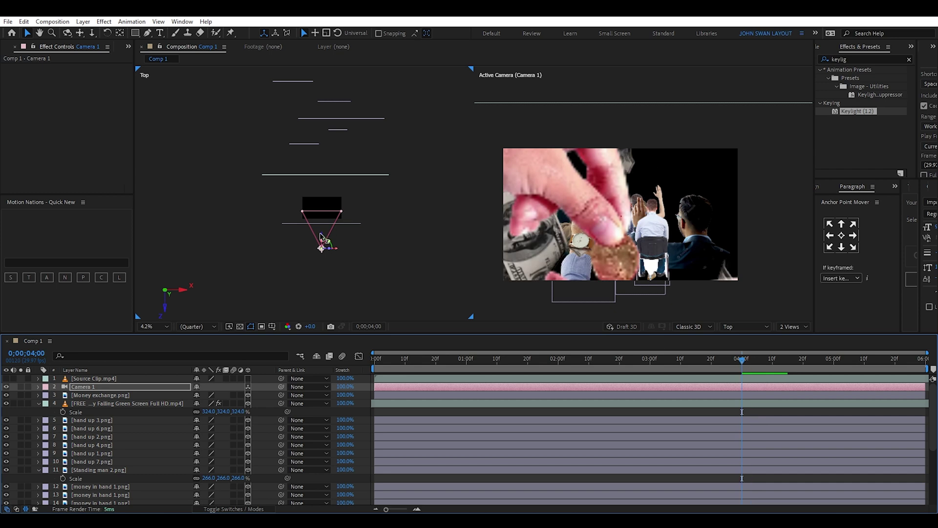
left_click_drag(321, 239, 330, 185)
- Push three of the rear money in hand 1 images farther back in depth, away from the camera
left_click_drag(244, 175, 266, 236)
left_click_drag(320, 290, 357, 274)
left_click_drag(318, 108, 334, 91)
left_click(333, 127)
left_click(343, 141)
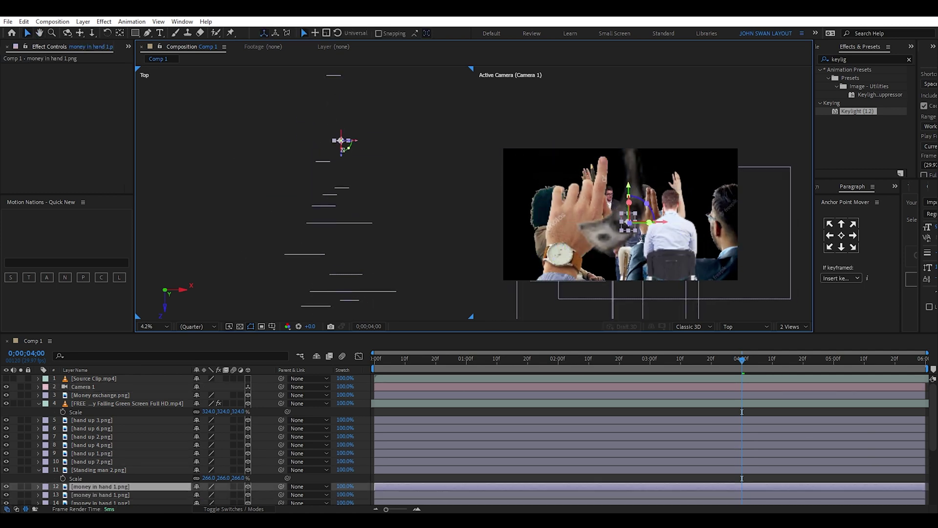
left_click_drag(342, 155, 342, 111)
left_click(324, 161)
left_click_drag(324, 177, 324, 120)
left_click(331, 195)
left_click_drag(343, 204, 331, 138)
- Push the Standing man 2 image and the next three image layers in front of it farther back in depth
left_click(324, 206)
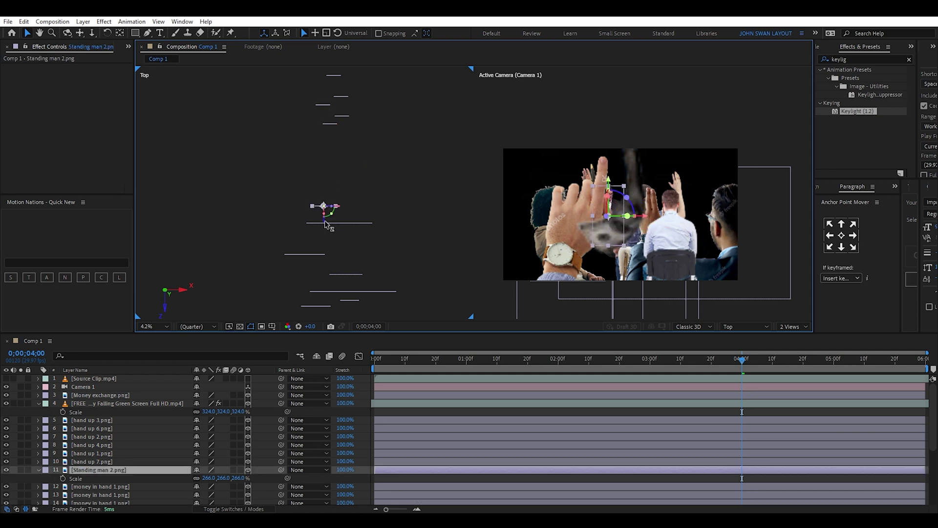
left_click_drag(325, 220, 324, 167)
left_click(340, 223)
left_click_drag(340, 234, 341, 180)
left_click_drag(308, 259, 308, 193)
left_click(351, 274)
left_click_drag(347, 287, 346, 212)
- Scale the hand up 1 image to 354%
left_click_drag(343, 283, 338, 171)
left_click(335, 221)
key("s")
left_click_drag(208, 461, 253, 461)
- Reposition the hand up 7 image in depth, scale it to 773% and shift it lower and to the right in the camera view
left_click(334, 229)
left_click_drag(335, 243, 338, 200)
key("s")
left_click_drag(208, 478, 273, 479)
left_click_drag(654, 208, 654, 220)
left_click(338, 156)
left_click_drag(339, 170, 341, 223)
left_click(334, 188)
left_click_drag(335, 201, 335, 175)
left_click_drag(208, 478, 293, 478)
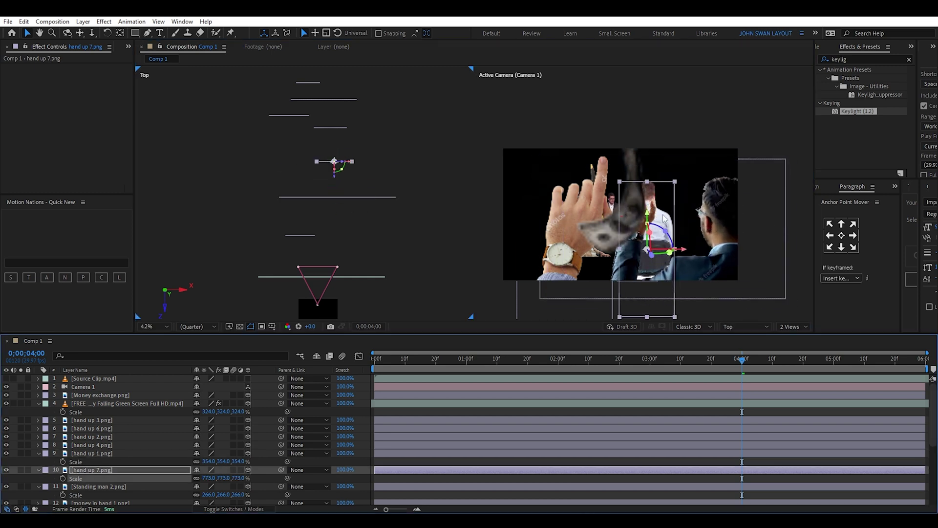
left_click_drag(647, 215, 672, 222)
- Push Camera 1 forward in depth past the falling money clip, toward the hand up 7 image
left_click(317, 304)
left_click_drag(317, 285, 315, 205)
left_click(352, 162)
left_click_drag(362, 162, 331, 163)
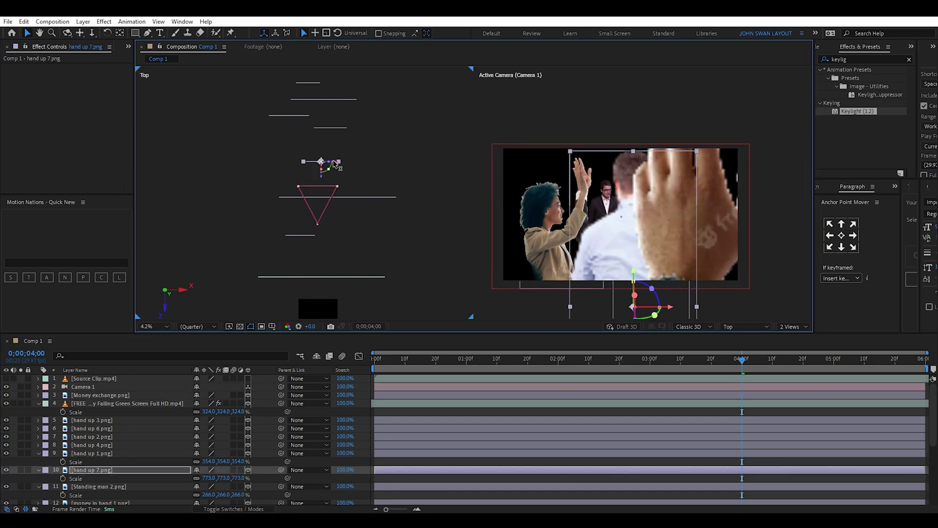
key("ctrl+z")
- Shift a rear hand up image left, bring hand up 3 closer to the camera, and move Camera 1 slightly forward
left_click(333, 128)
left_click_drag(342, 128, 294, 156)
left_click(290, 117)
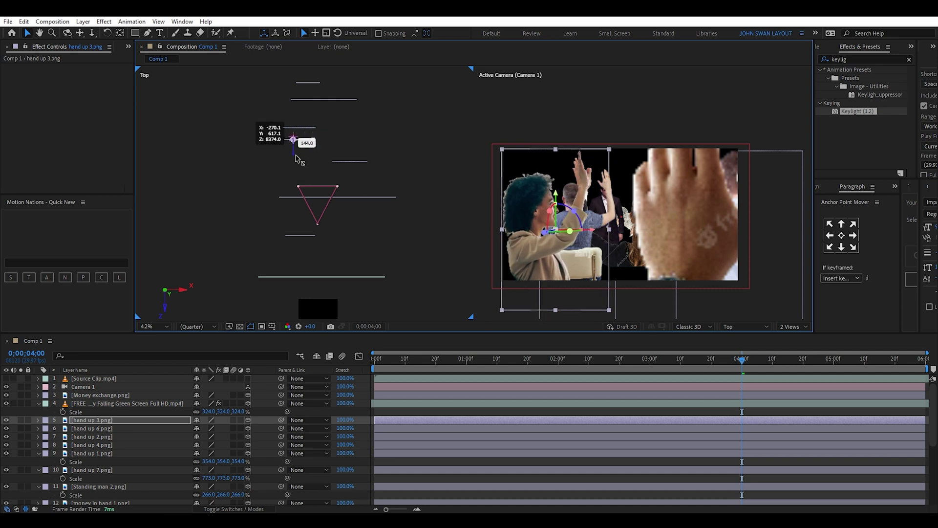
left_click(318, 224)
mouse_move(317, 209)
left_mouse_down()
mouse_move(319, 256)
mouse_move(317, 192)
left_mouse_up()
- Enable motion blur on all layers from Money exchange through the last money in hand 1 image
left_click(312, 138)
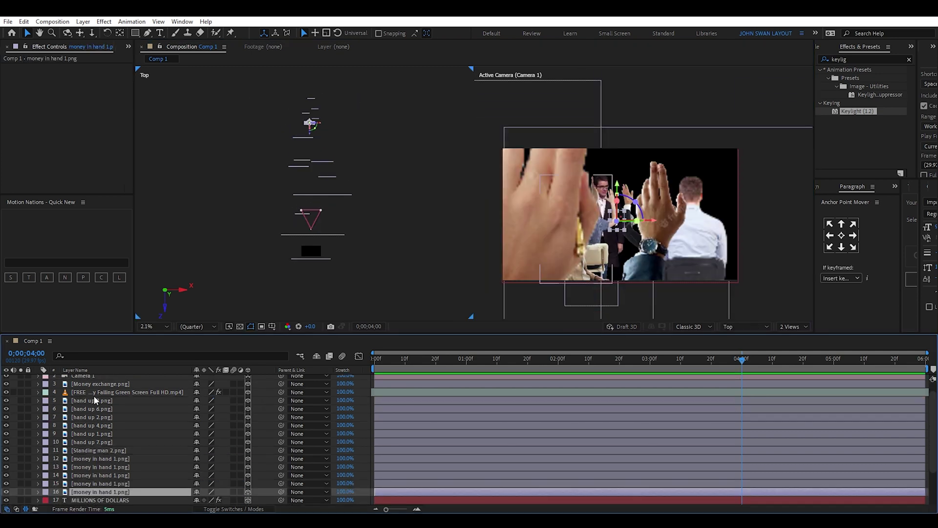
left_click(93, 387, "shift")
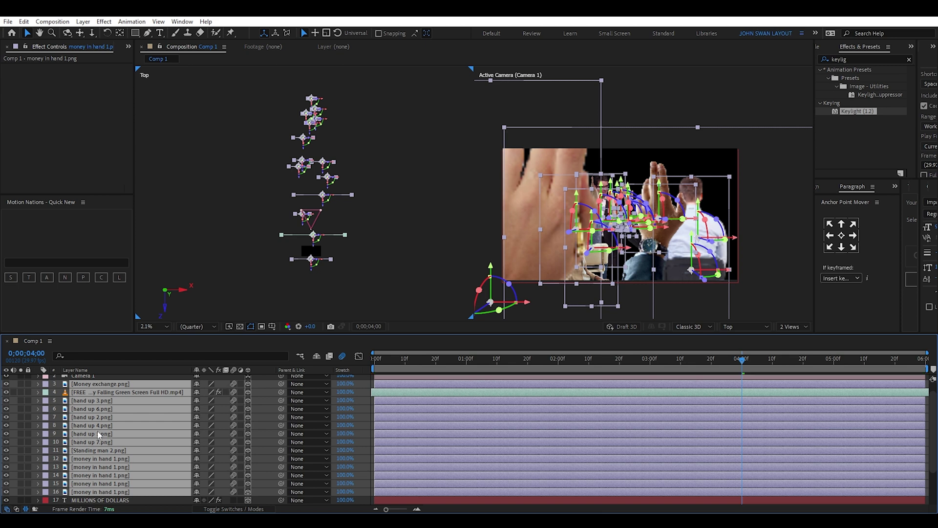
- Pull Camera 1 back in depth toward the front of the scene
left_click(86, 377)
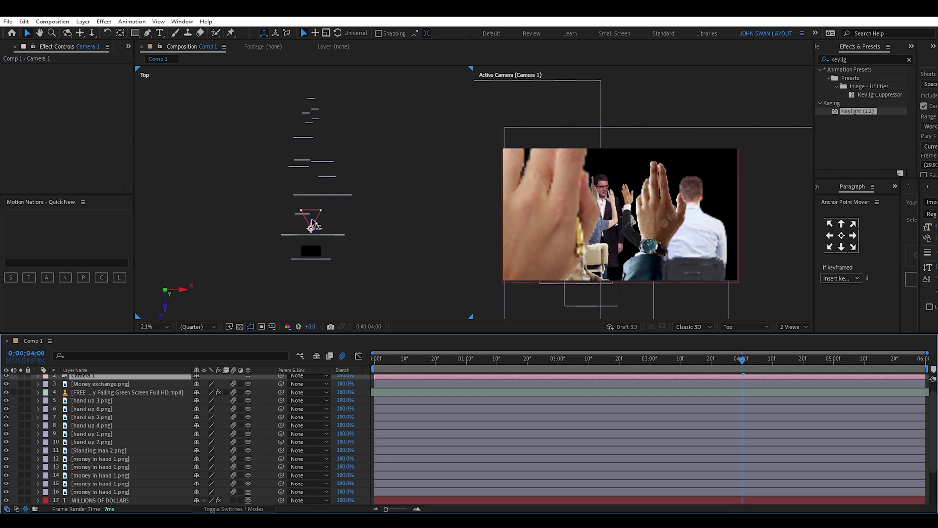
left_click_drag(312, 222, 314, 256)
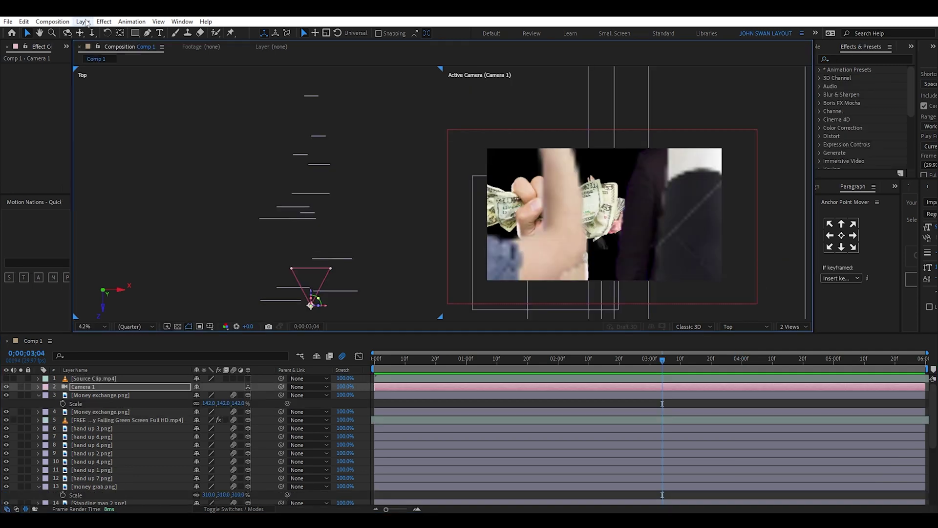
- Apply the 15mm lens preset to Camera 1 and push the camera forward through the layers
left_click(83, 22)
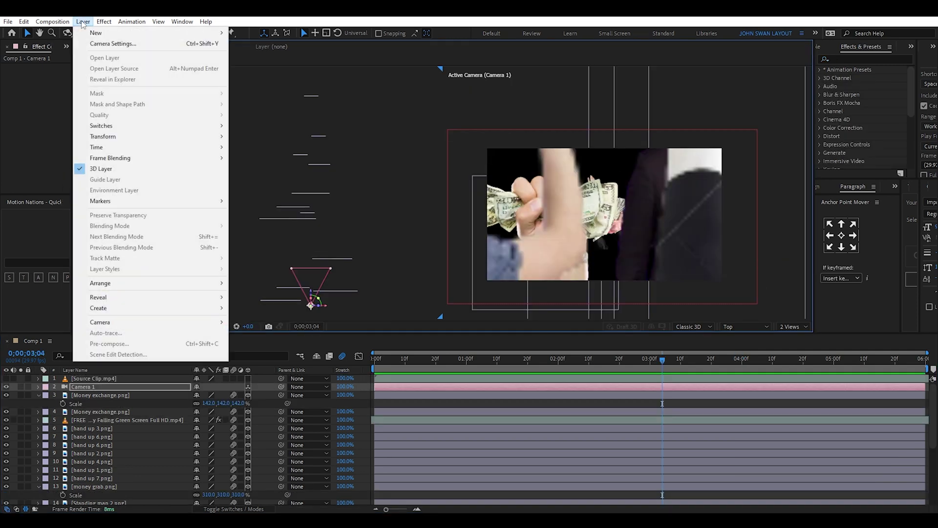
left_click(111, 44)
left_click(523, 190)
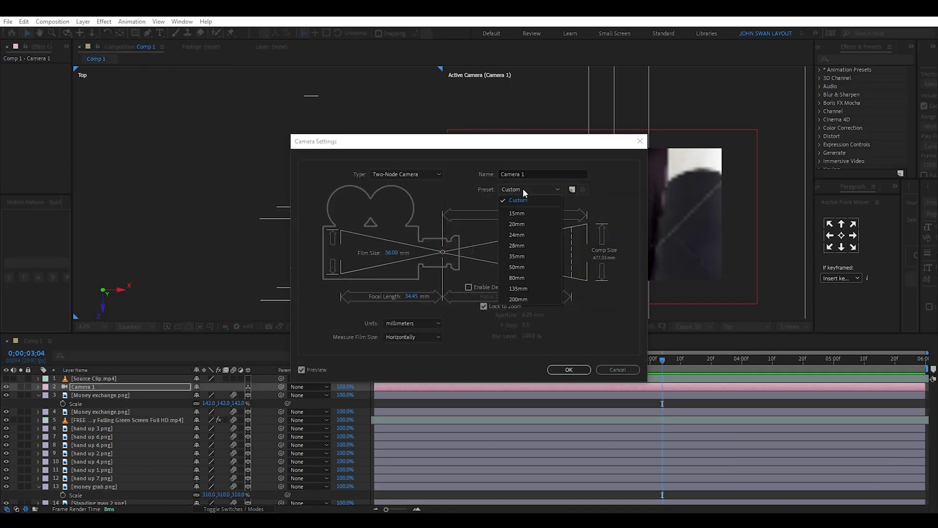
left_click(521, 213)
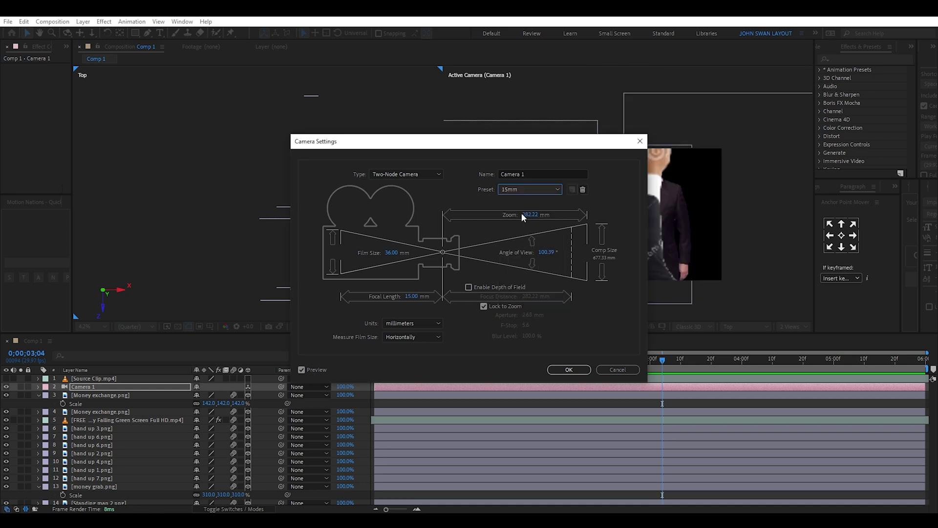
left_click(569, 369)
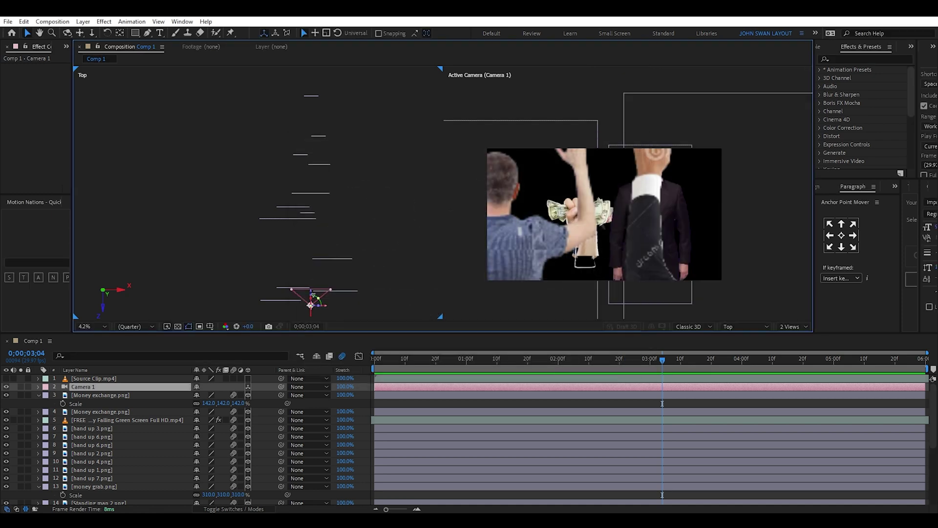
left_click_drag(311, 292, 299, 170)
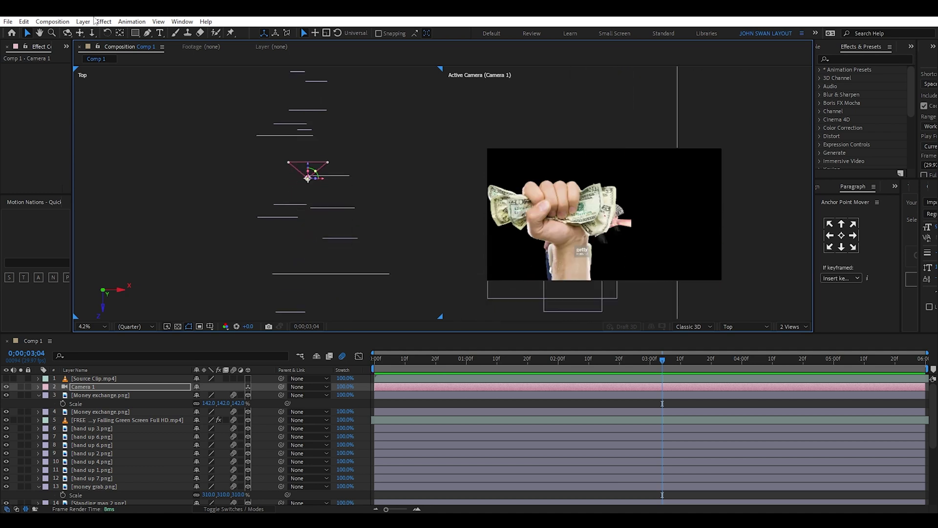
- Apply the 50mm lens preset to Camera 1 and move the camera back out through the layers
left_click(83, 22)
left_click(113, 44)
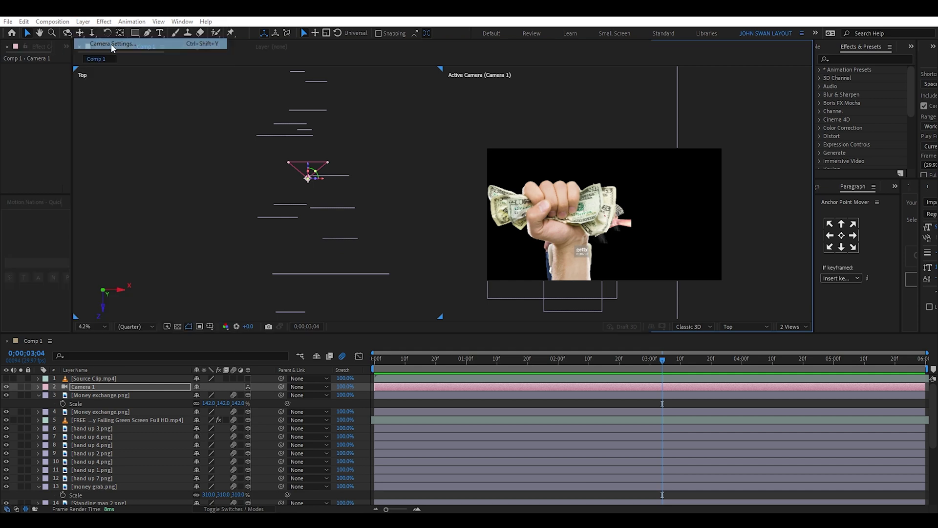
left_click(530, 190)
left_click(517, 267)
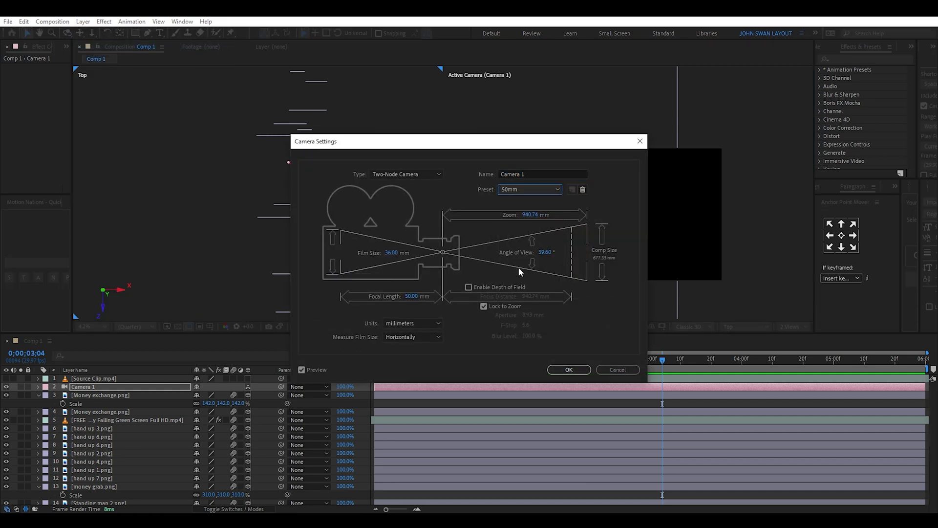
left_click(567, 369)
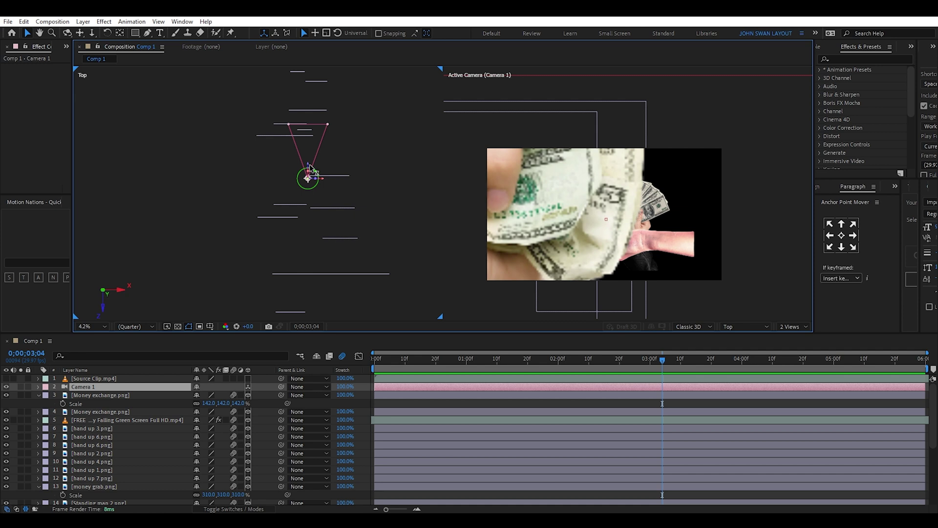
left_click_drag(308, 168, 308, 303)
- Apply the 24mm lens preset to Camera 1 and push the camera forward past the falling money clip
double_click(308, 303)
left_click(530, 189)
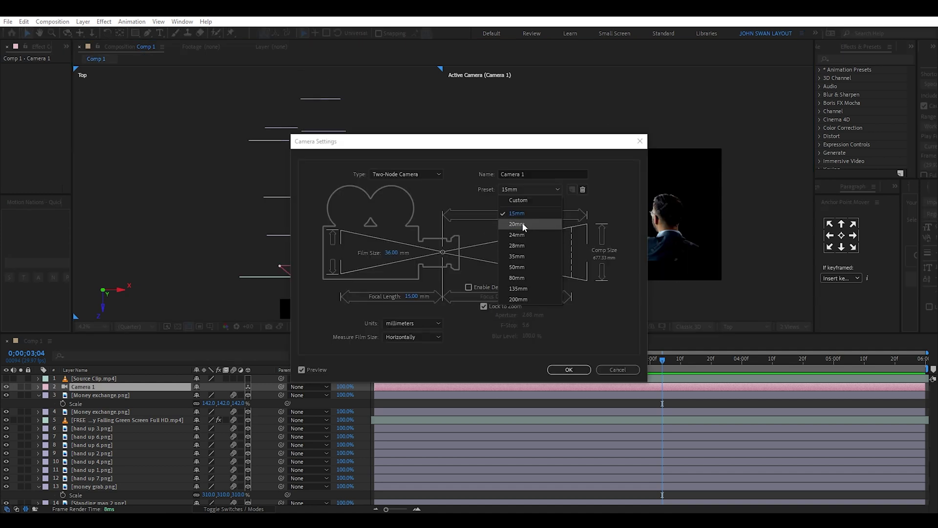
left_click(524, 234)
left_click(568, 370)
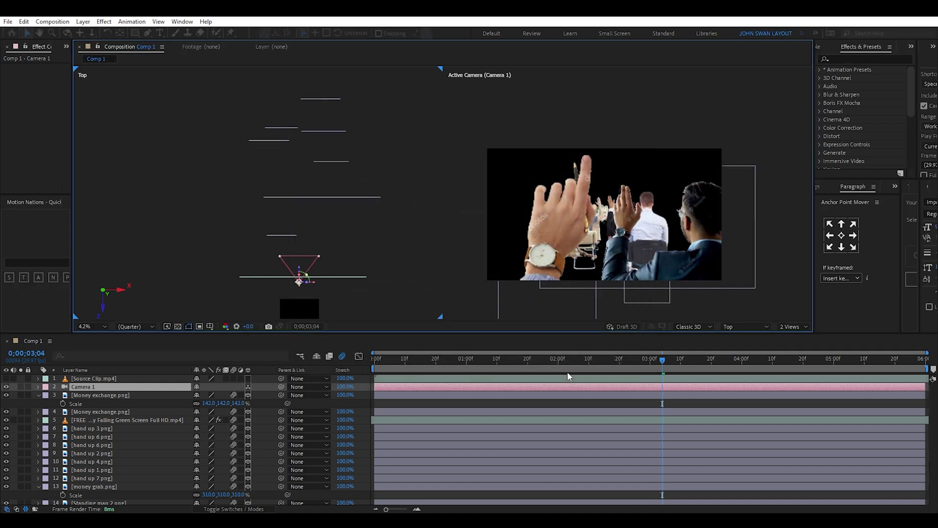
left_click_drag(300, 272, 308, 183)
- Apply the 20mm lens preset to Camera 1 and push the camera forward to the hand gripping money
left_click(83, 22)
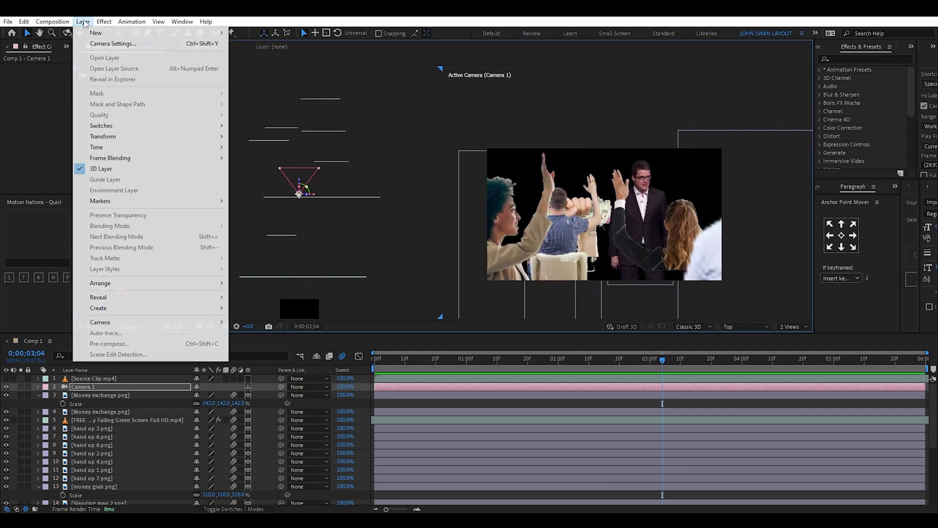
left_click(100, 42)
left_click(518, 189)
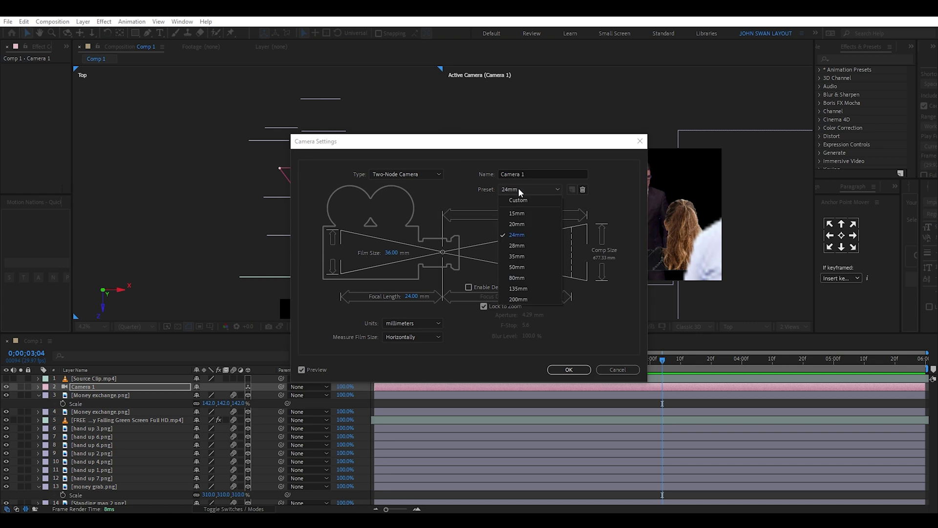
left_click(517, 223)
left_click(570, 370)
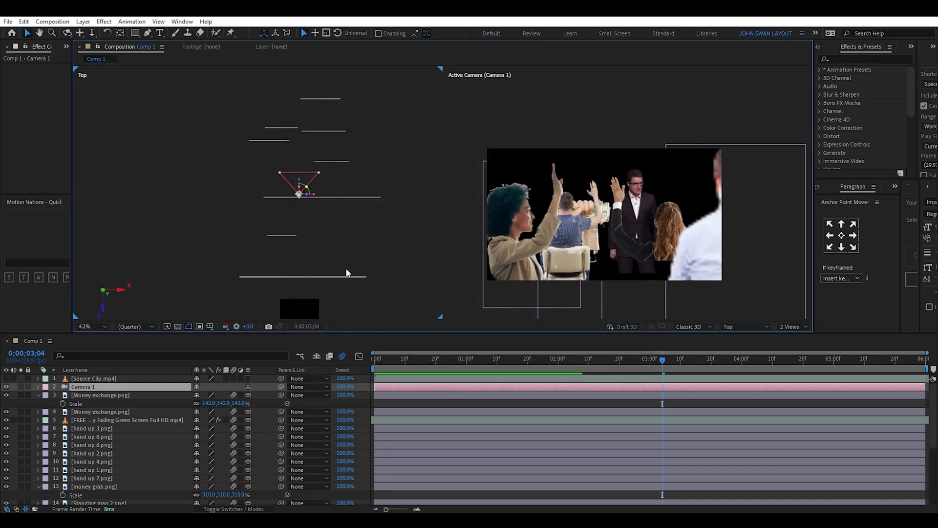
left_click_drag(300, 185, 304, 110)
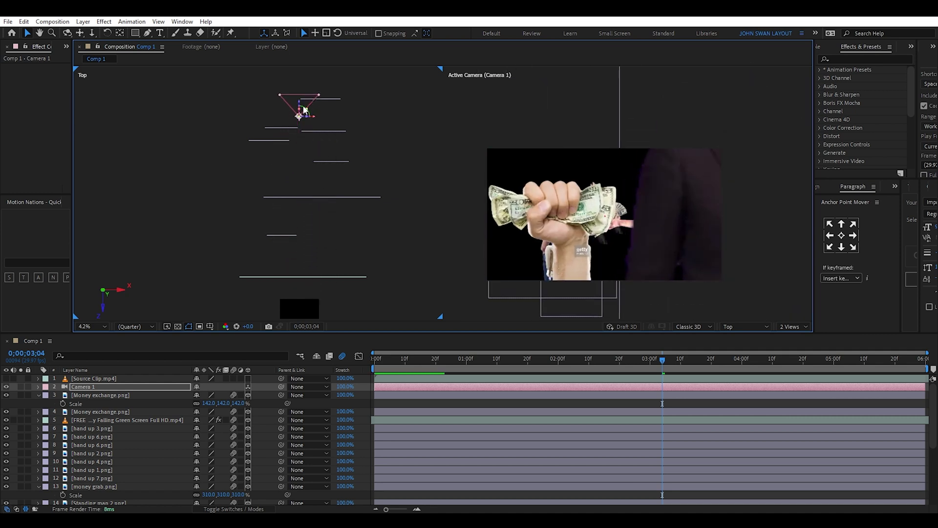
left_click_drag(226, 146, 245, 276)
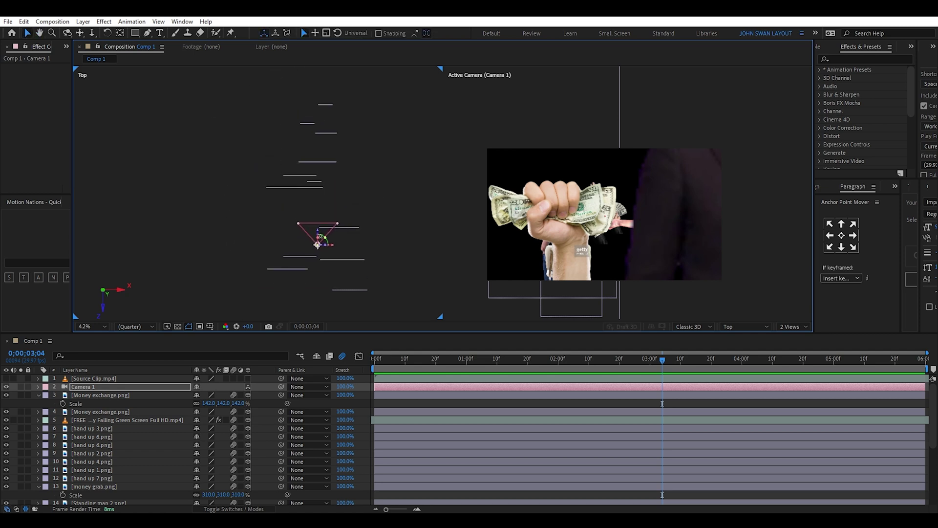
- Push Camera 1 further forward past the hand gripping money and through the layers behind it
left_click_drag(318, 234, 314, 147)
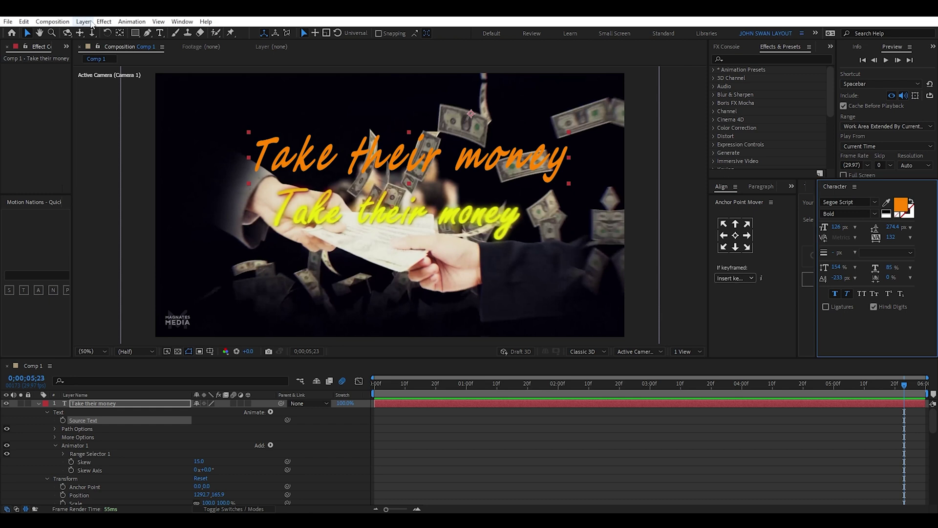
- Add a Gradient Overlay running from yellow to orange FEA802 to the "Take their money" text and adjust the gradient's angle
left_click(84, 21)
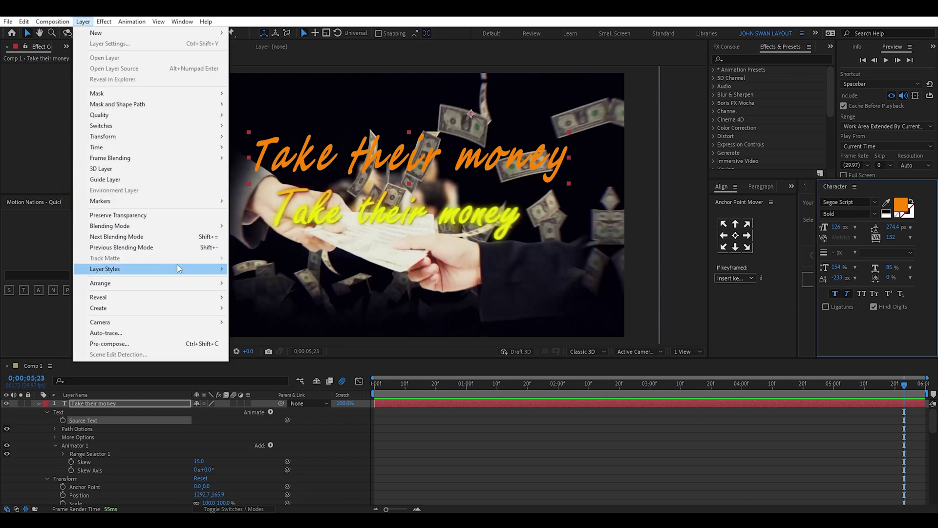
mouse_move(192, 269)
left_click(264, 379)
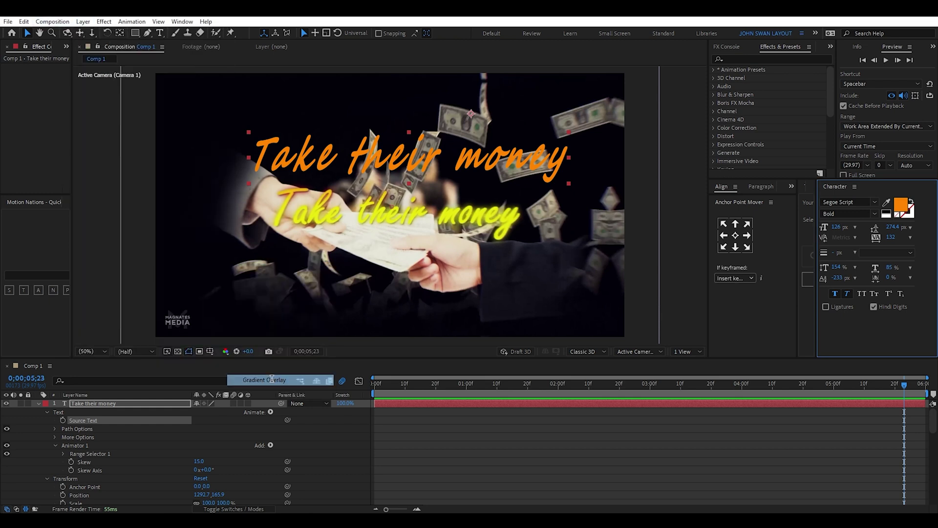
left_click(212, 442)
left_click(551, 321)
left_click(623, 288)
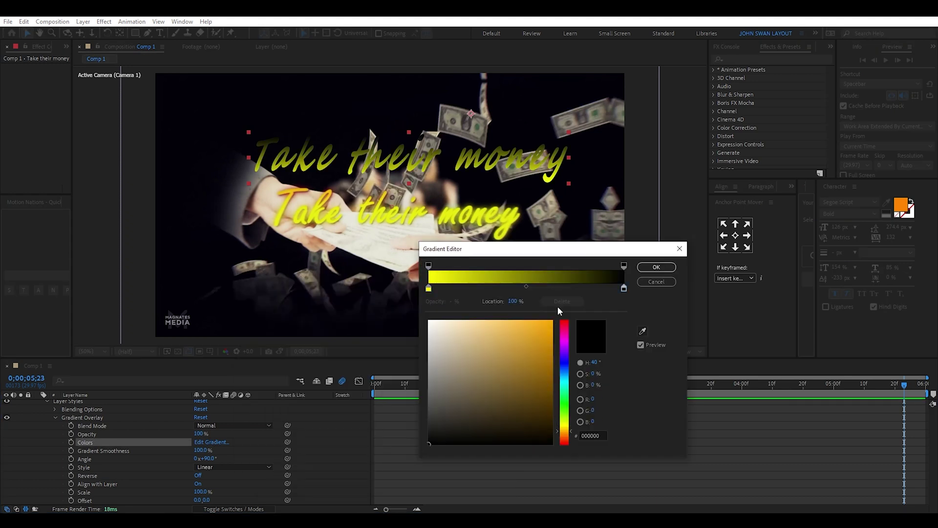
left_click(552, 321)
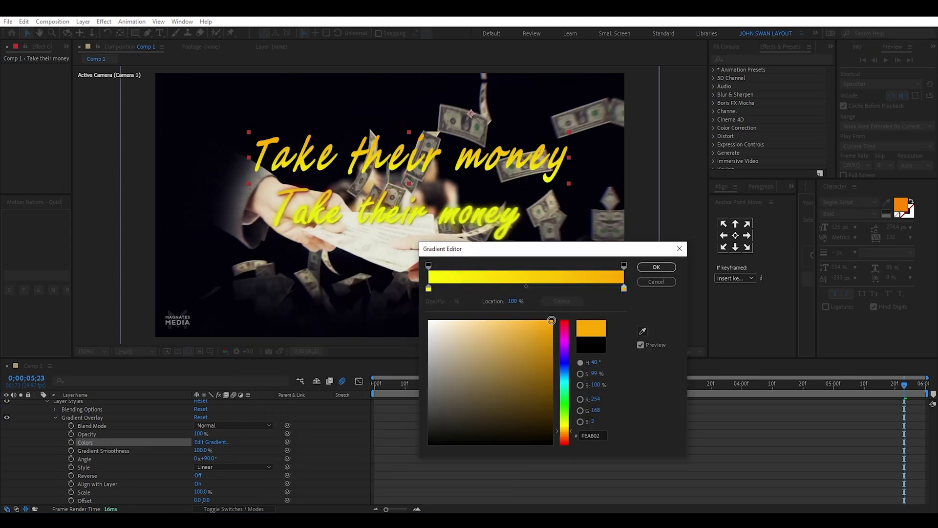
left_click(656, 268)
left_click_drag(208, 458, 217, 458)
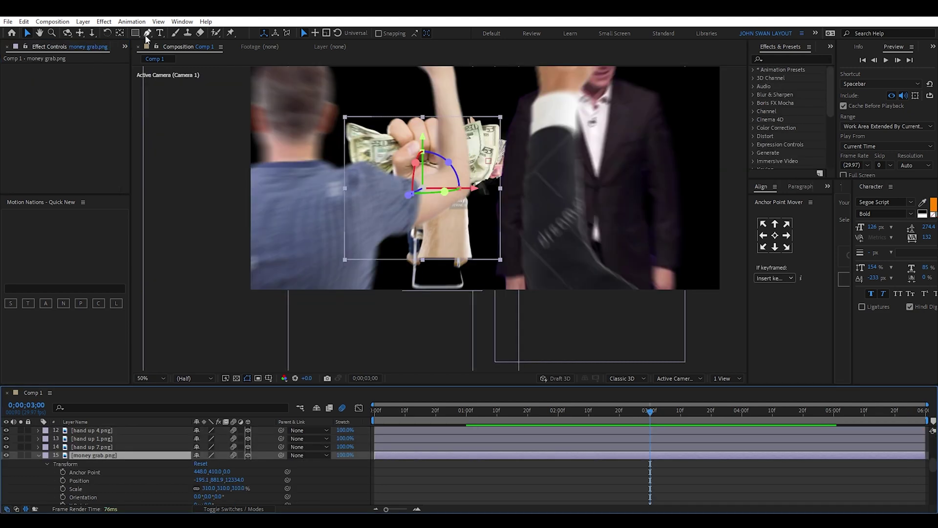
- Draw a closed Pen mask on money grab.png around the fist and banknotes, with its lower edge crossing the bottom of the forearm
left_click(147, 33)
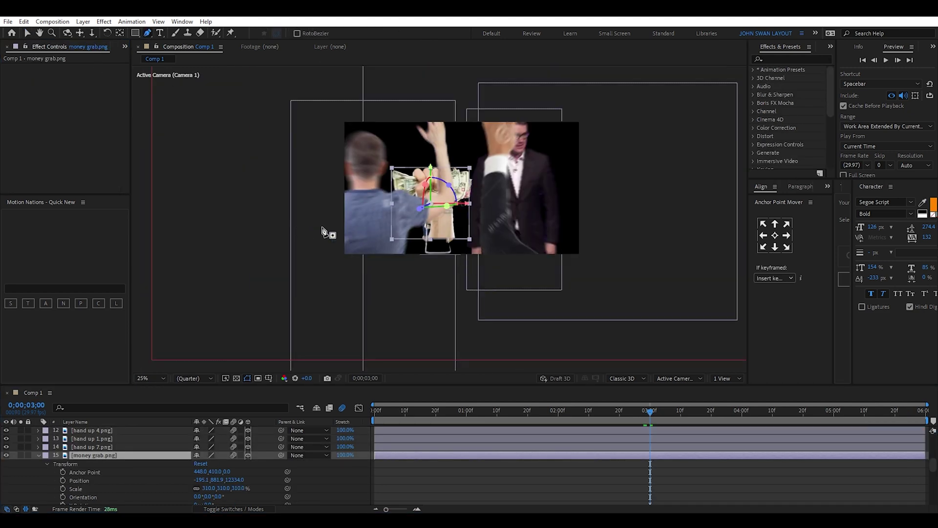
left_click(322, 227)
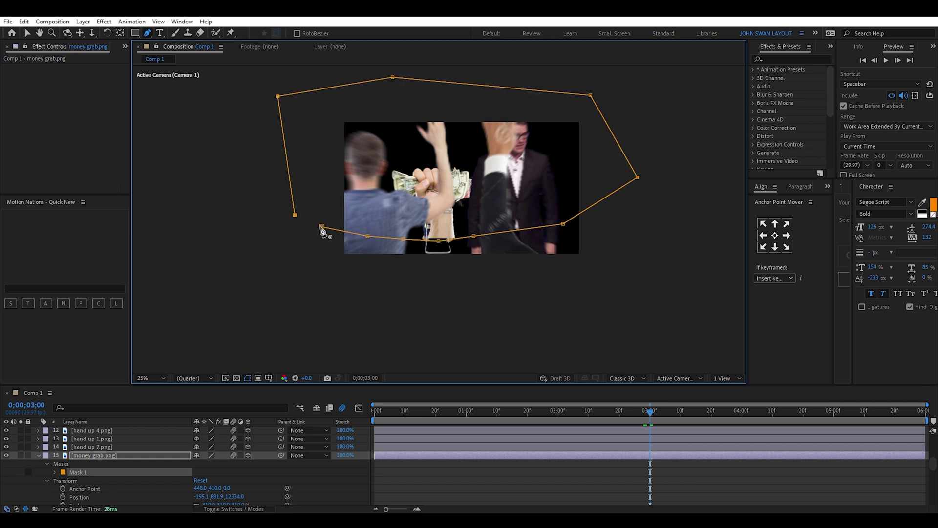
left_click(321, 227)
- Soften the money grab.png mask with a feather of about 108 pixels and an expansion of about -41 pixels, adjusting its lower edge
left_click(55, 472)
scroll(169, 490, "down", 1)
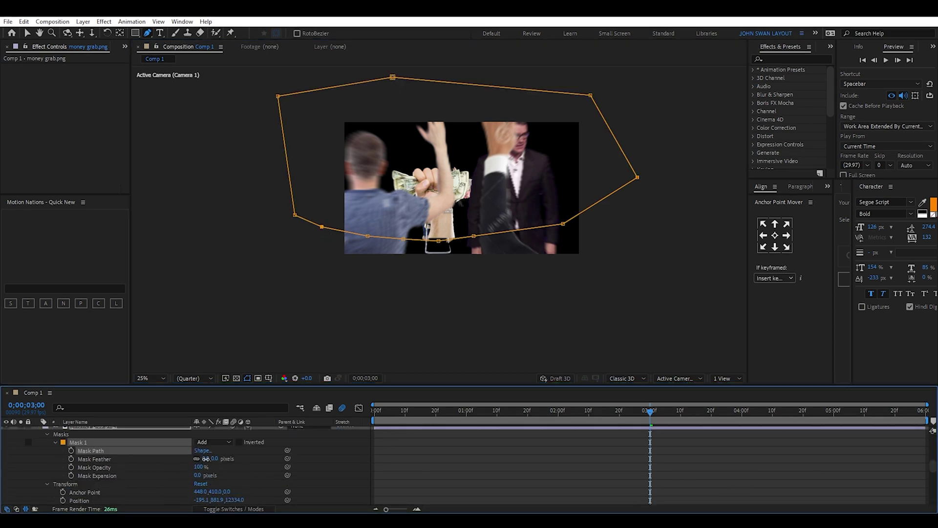
left_click_drag(438, 241, 437, 237)
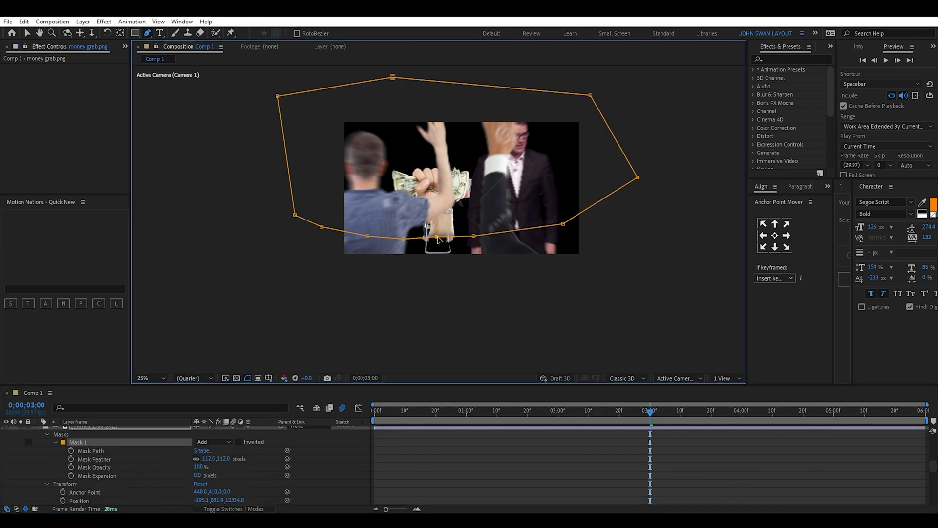
scroll(443, 244, "up", 3)
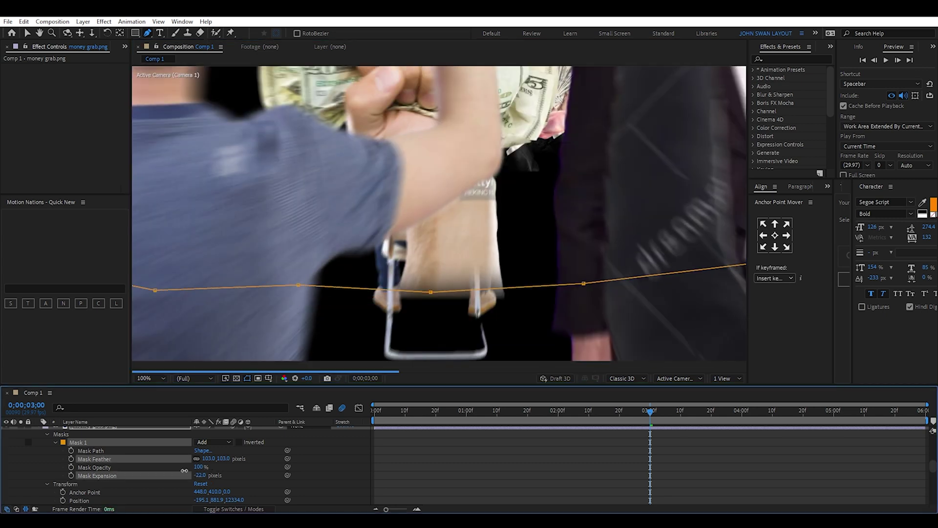
left_click_drag(184, 470, 175, 471)
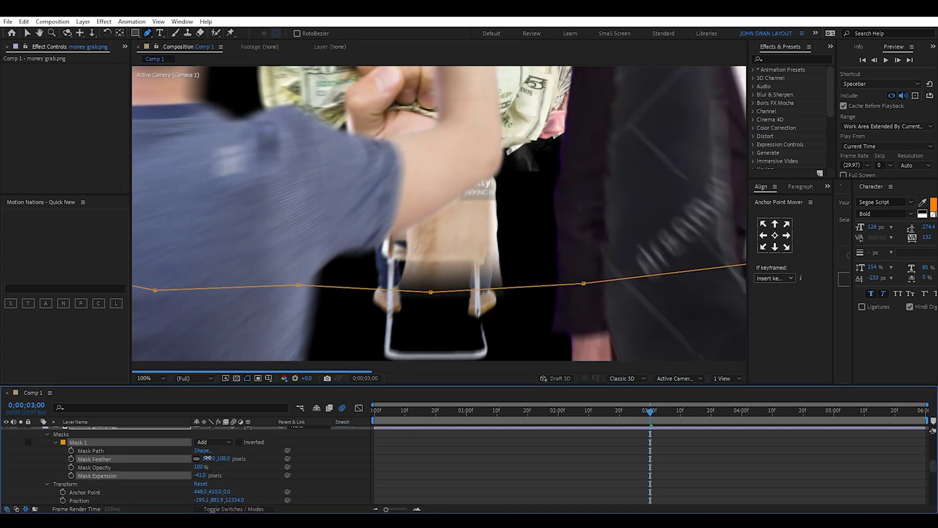
left_click_drag(175, 450, 170, 451)
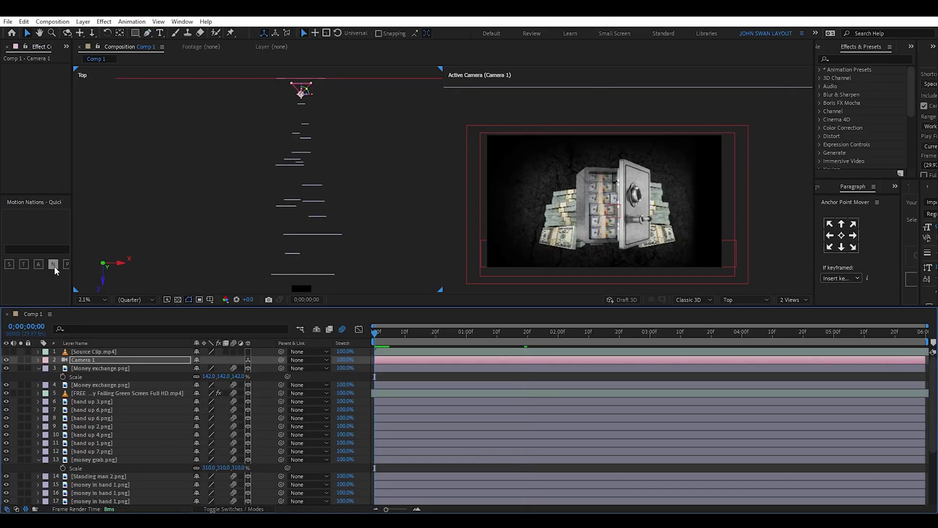
- Create a null object named Camera null 1, parent Camera 1 to it and make the null a 3D layer
left_click(54, 268)
key("Return")
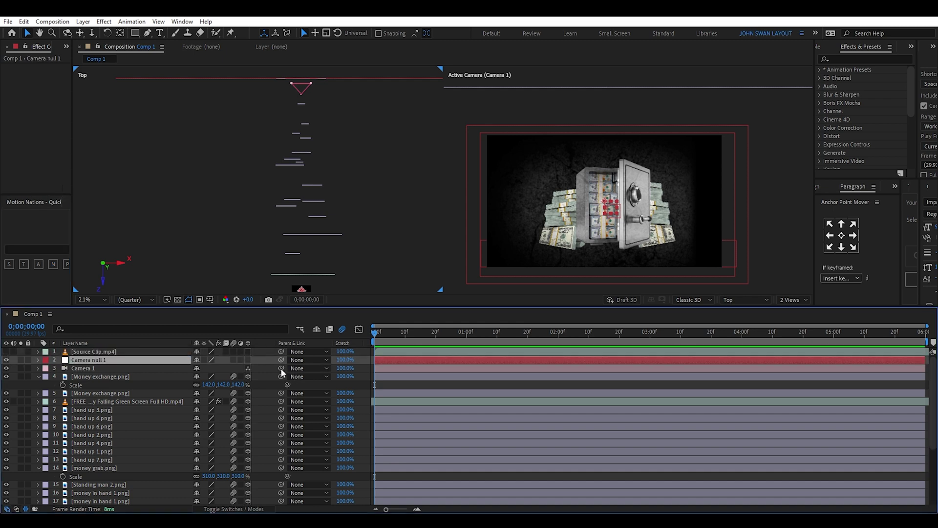
left_click_drag(281, 368, 115, 361)
left_click(249, 361)
- Keyframe Camera null 1's Position from 0;00;00;00 and pull it back along negative Z through the layers
key("p")
left_click(63, 368)
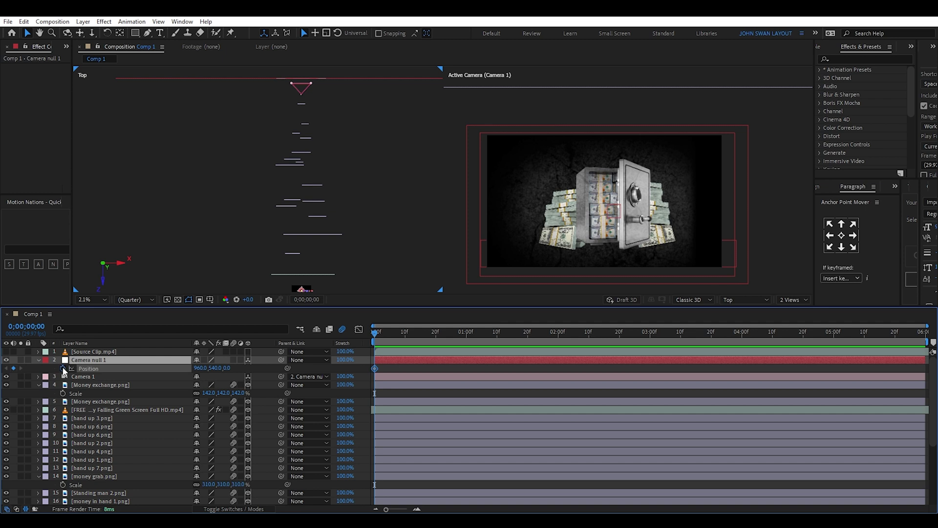
left_click_drag(226, 369, 2, 370)
left_click_drag(266, 281, 271, 394)
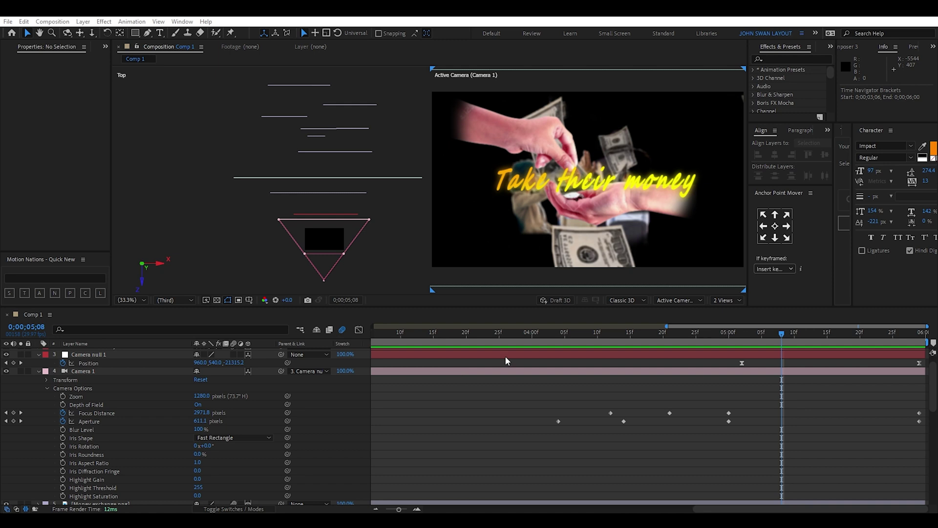
- Review Camera 1's Depth of Field effect on the hands and "Take their money" title between 0;00;04;03 and 0;00;04;19
left_click_drag(551, 337, 644, 342)
left_click(198, 405)
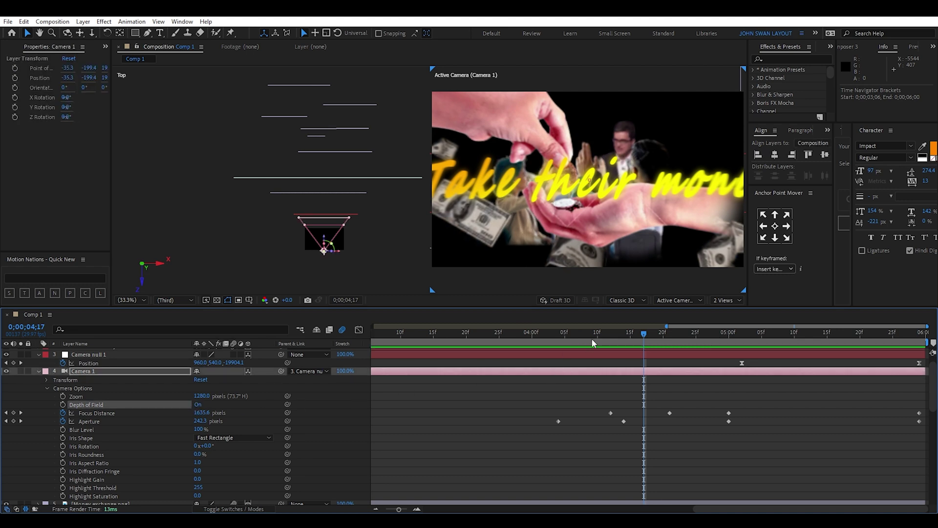
left_click_drag(592, 342, 656, 337)
- Examine the speed graph of Camera null 1's Position over the full timeline, including its keyframe easing handles, and preview the move
left_click(86, 364)
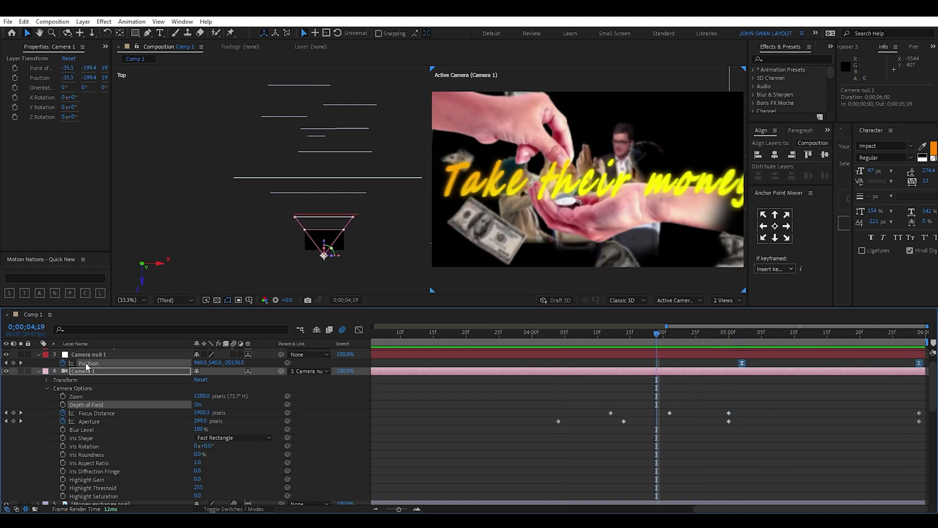
left_click(359, 331)
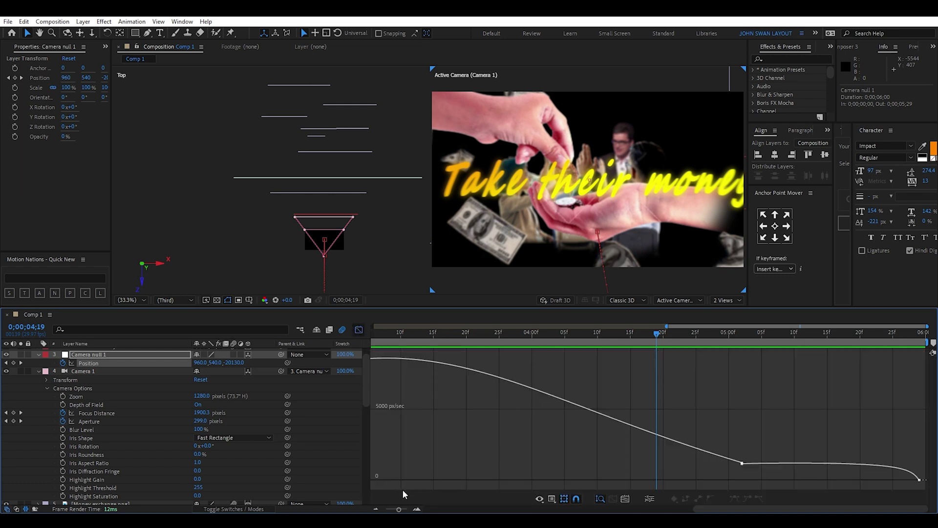
left_click_drag(399, 510, 386, 510)
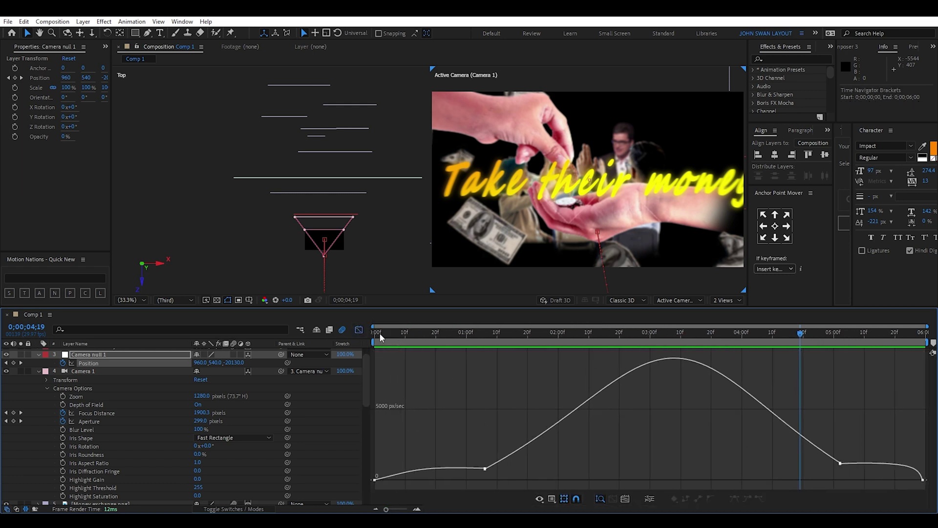
left_click_drag(380, 333, 469, 333)
left_click(485, 468)
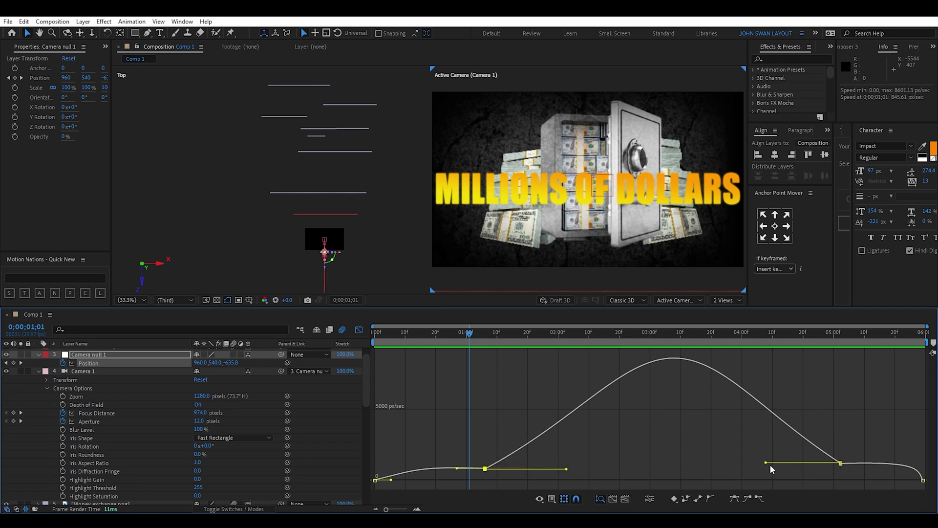
left_click_drag(767, 463, 766, 463)
key("space")
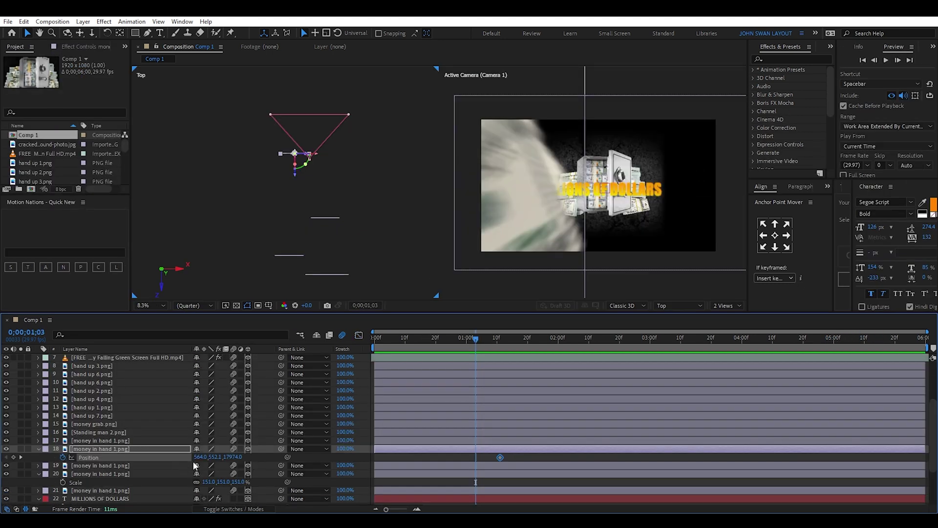
- Keyframe the selected money in hand 1.png layer's Position at 625.8, 688.1, 17974 at 0;00;01;07 and scrub through the motion
left_click_drag(198, 456, 217, 457)
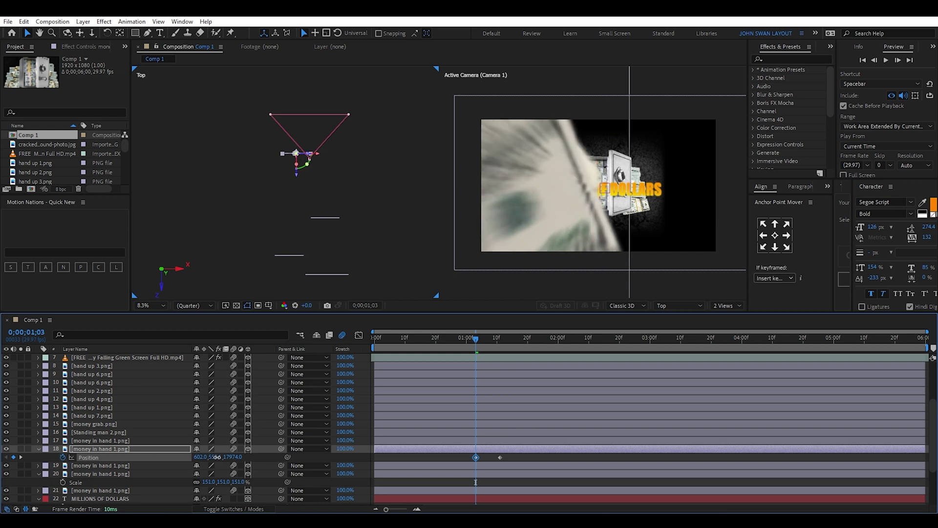
key("ctrl+z")
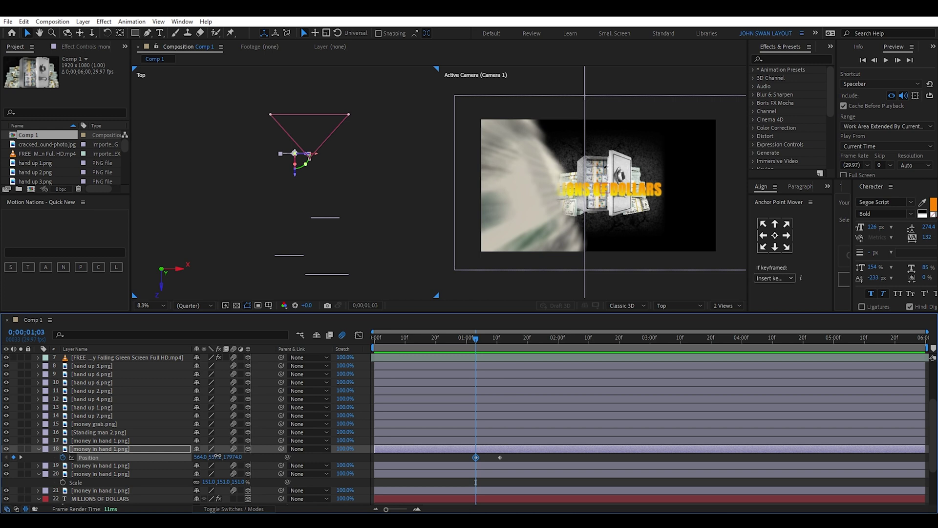
left_click_drag(217, 456, 284, 450)
left_click_drag(476, 457, 489, 457)
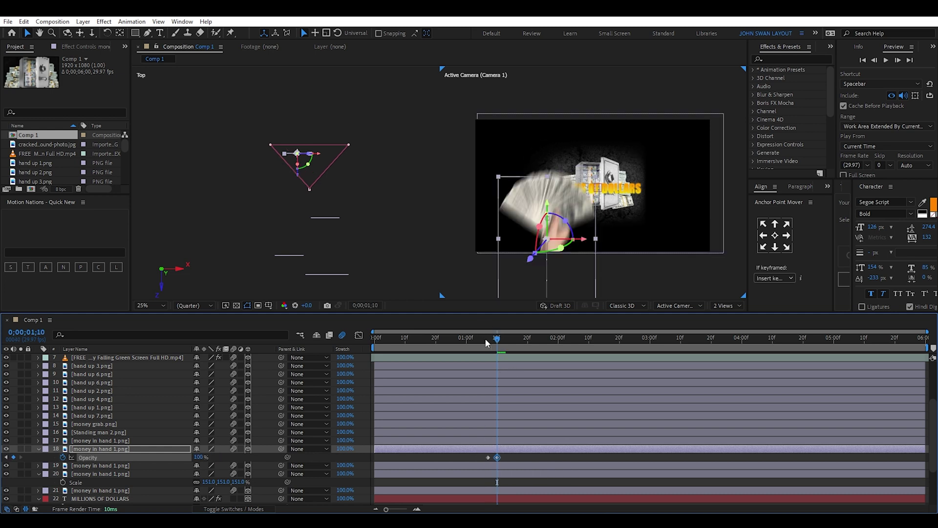
left_click_drag(485, 339, 498, 342)
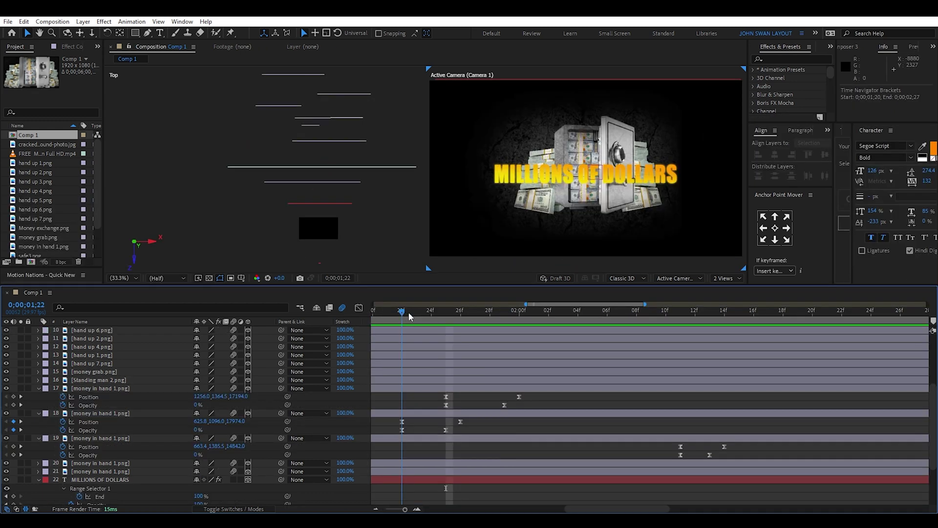
left_click_drag(408, 312, 749, 337)
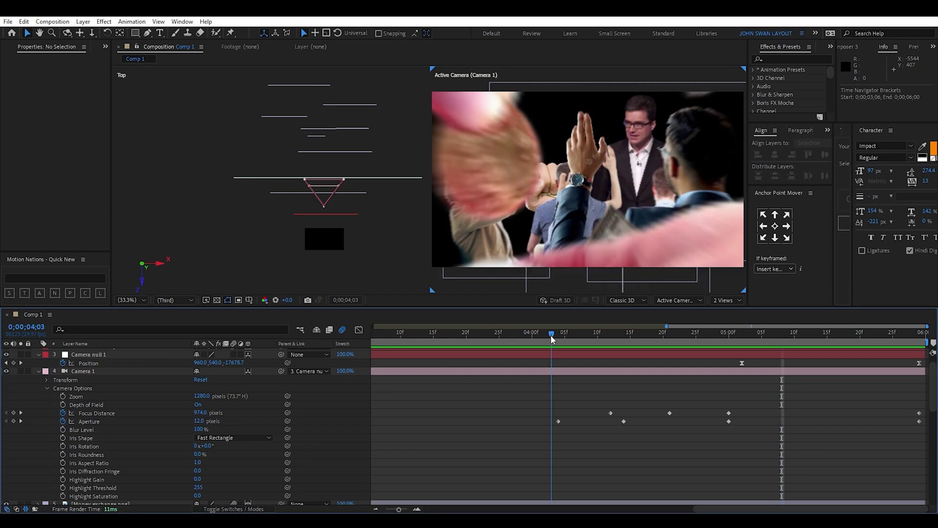
- Compare the shot with Camera 1's Depth of Field off and on while scrubbing through the Focus Distance and Aperture keyframes
left_click_drag(556, 336, 644, 366)
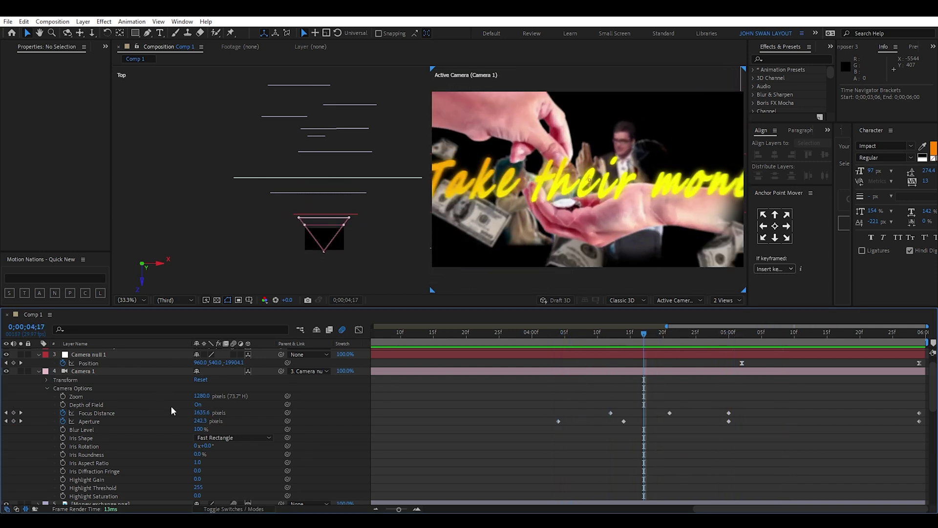
left_click(199, 404)
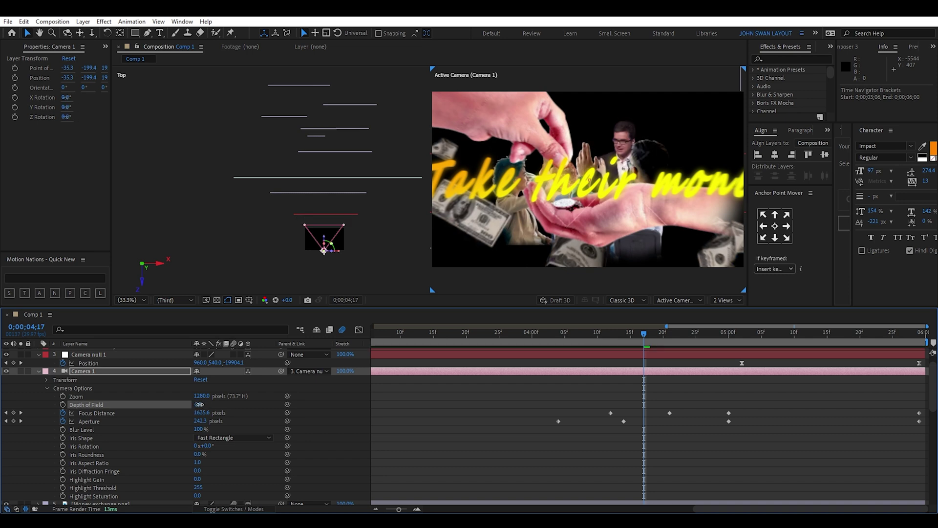
mouse_move(590, 333)
left_mouse_down()
mouse_move(576, 334)
mouse_move(584, 333)
left_mouse_up()
left_click_drag(598, 337, 549, 336)
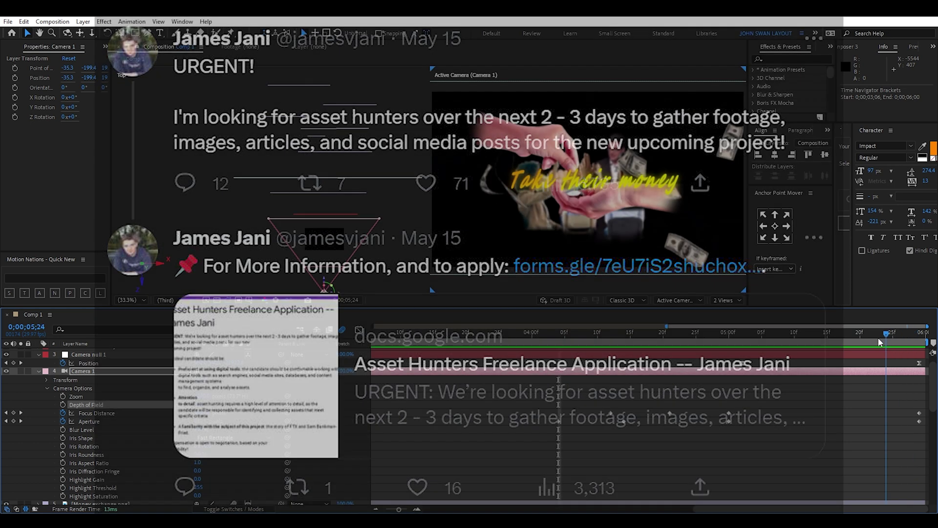
left_click_drag(786, 330, 561, 357)
key("space")
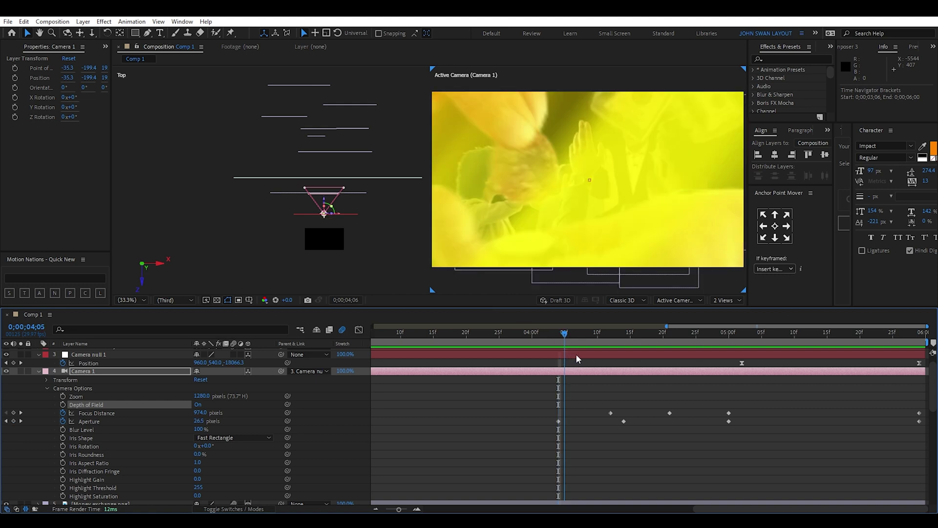
- Inspect the slow start, fast middle and slow end of Camera null 1's Position speed curve, scrubbing the opening second
left_click(86, 364)
left_click(359, 330)
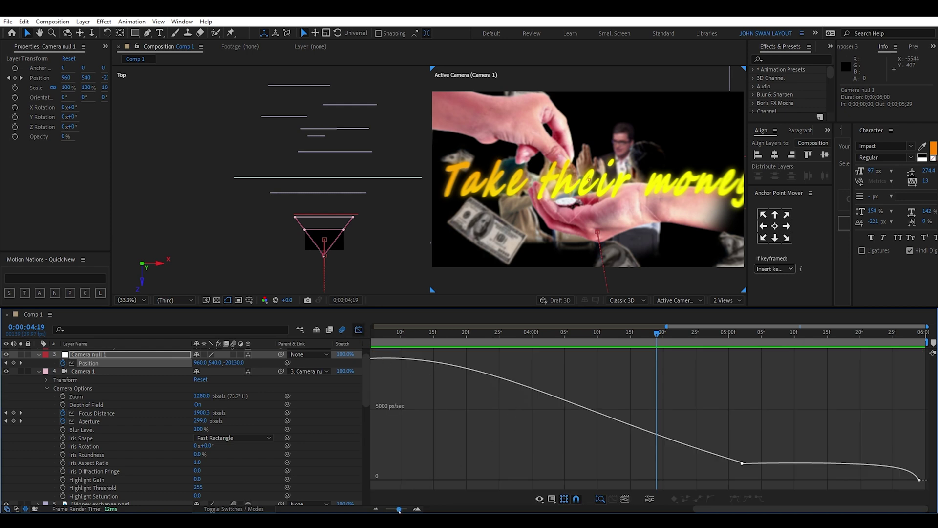
left_click_drag(399, 509, 387, 510)
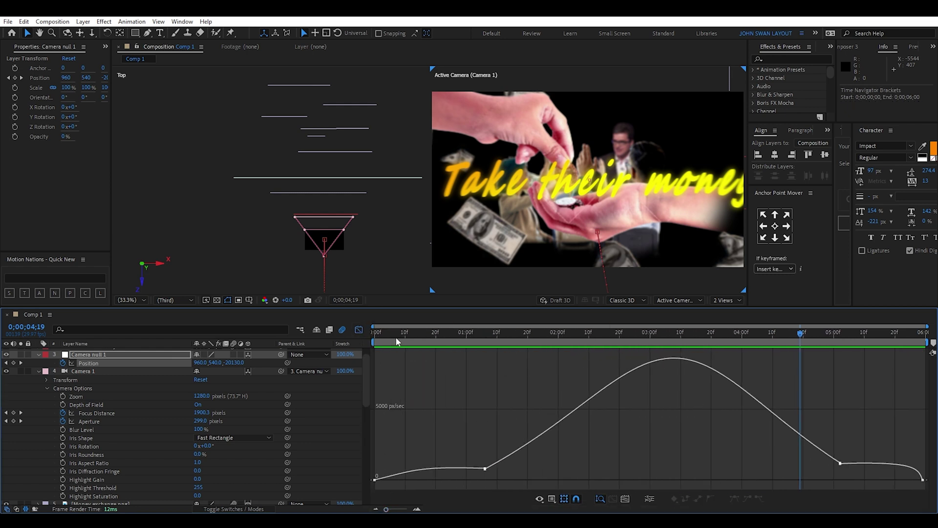
left_click_drag(379, 335, 478, 346)
left_click(485, 469)
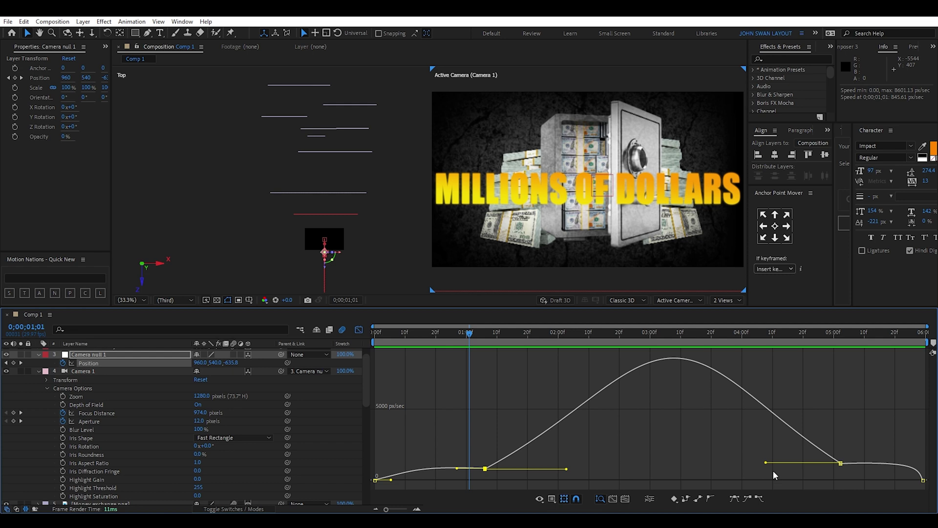
left_click_drag(767, 467, 766, 463)
left_click(387, 335)
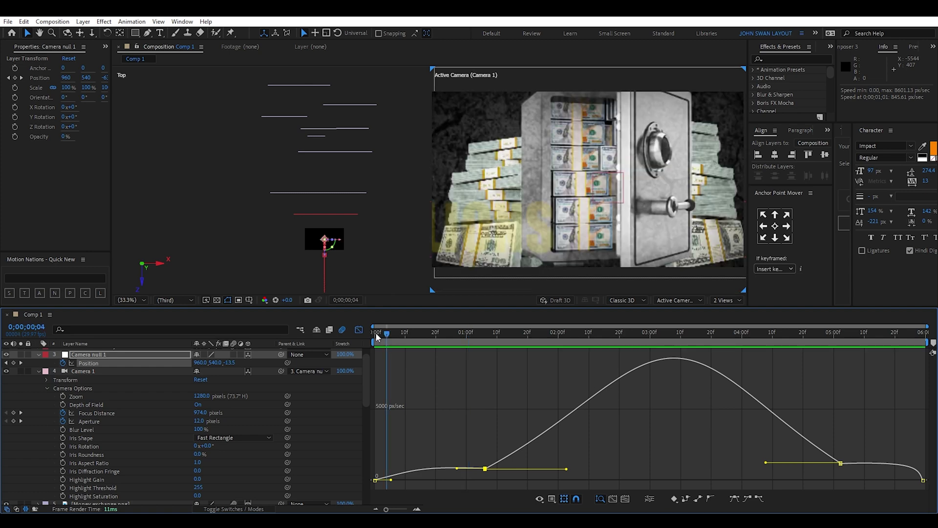